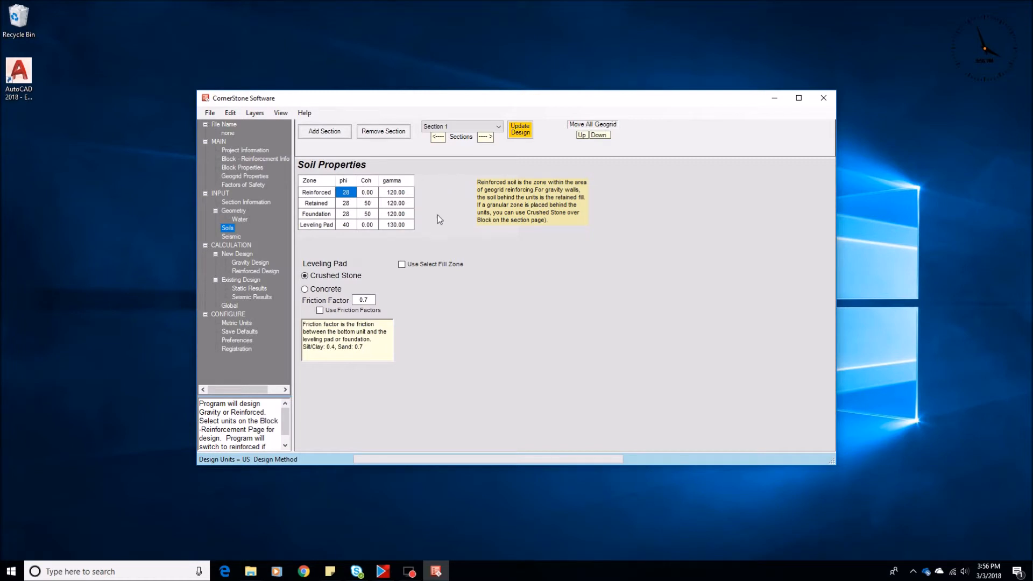
Step: Enable water analysis on the Water page and acknowledge the pore-pressure notice
left_click(240, 219)
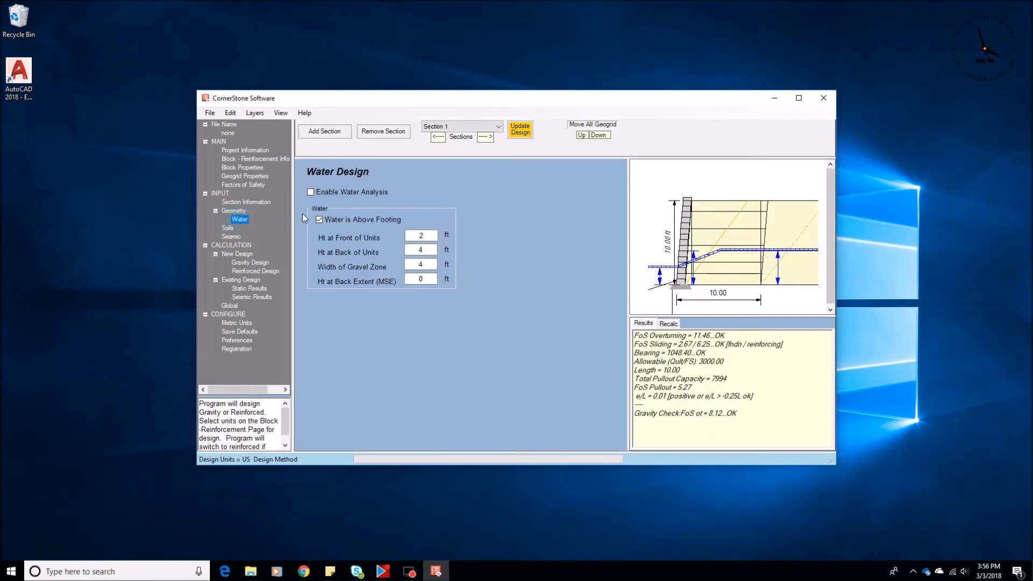
left_click(311, 192)
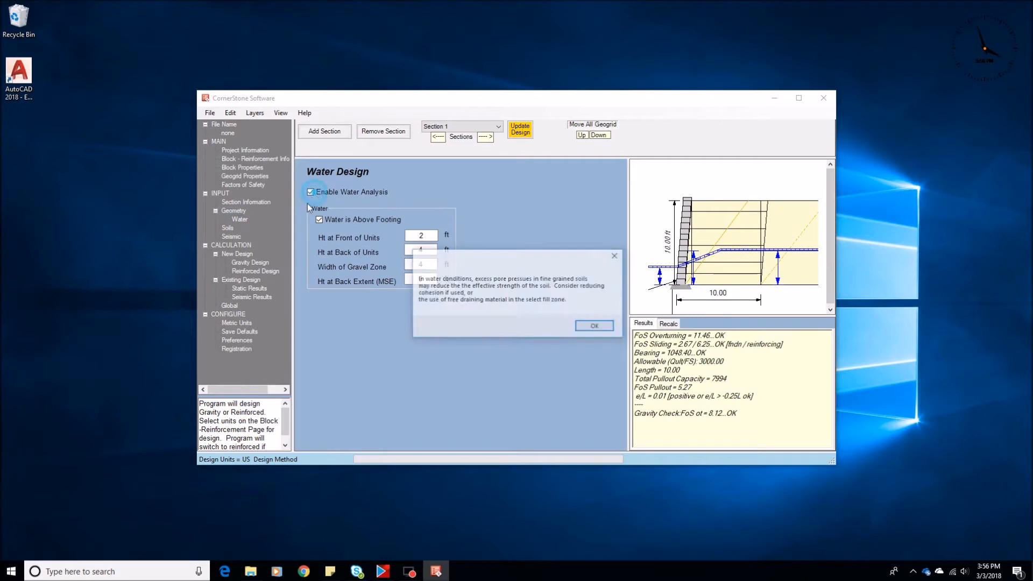
left_click(592, 326)
Step: Examine the soil table's gamma, e and GammaSat columns for each zone
left_click(228, 228)
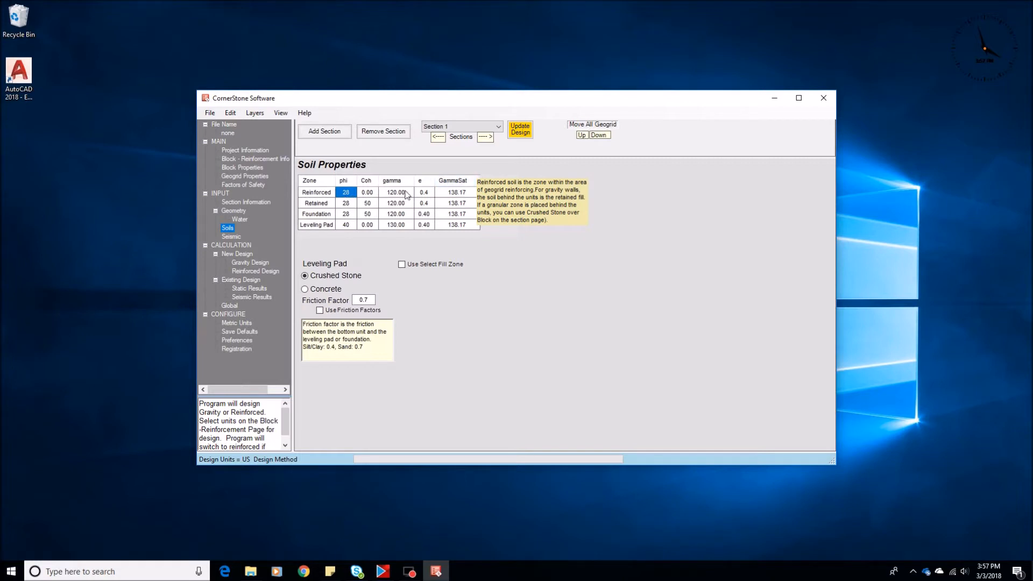
left_click(387, 194)
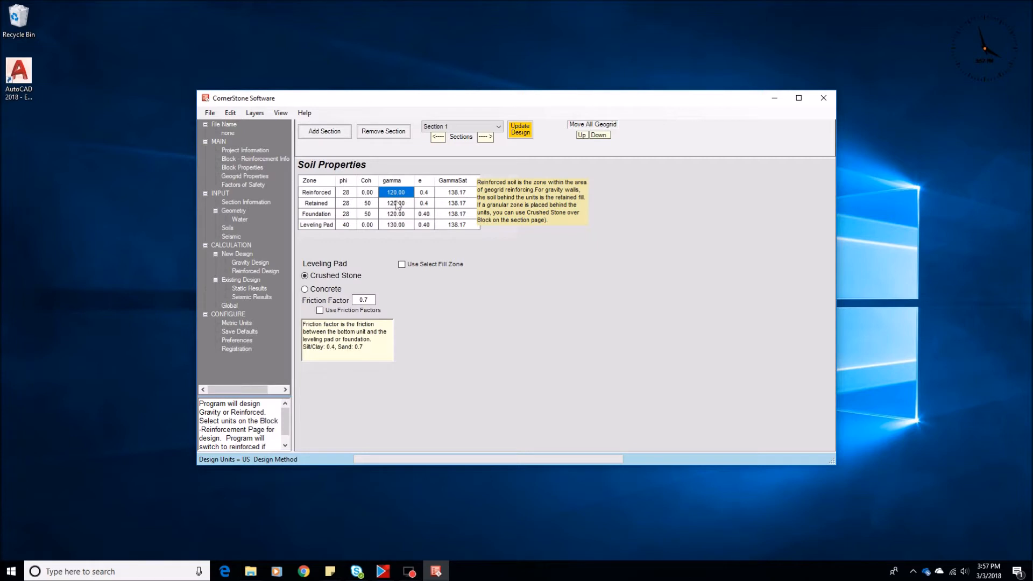
left_click(462, 194)
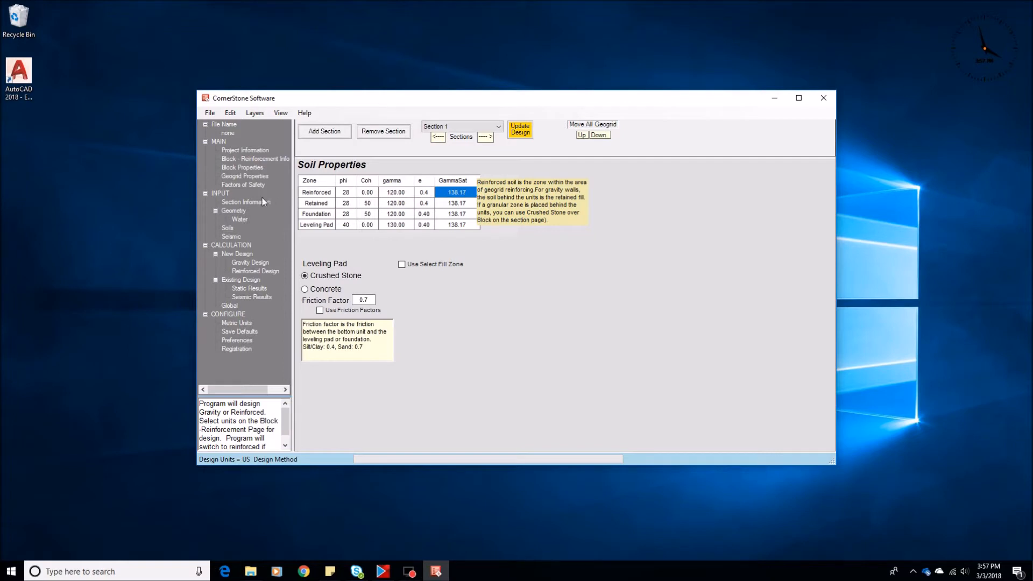
Step: Turn water analysis back off and return to the soil properties
left_click(240, 219)
left_click(317, 195)
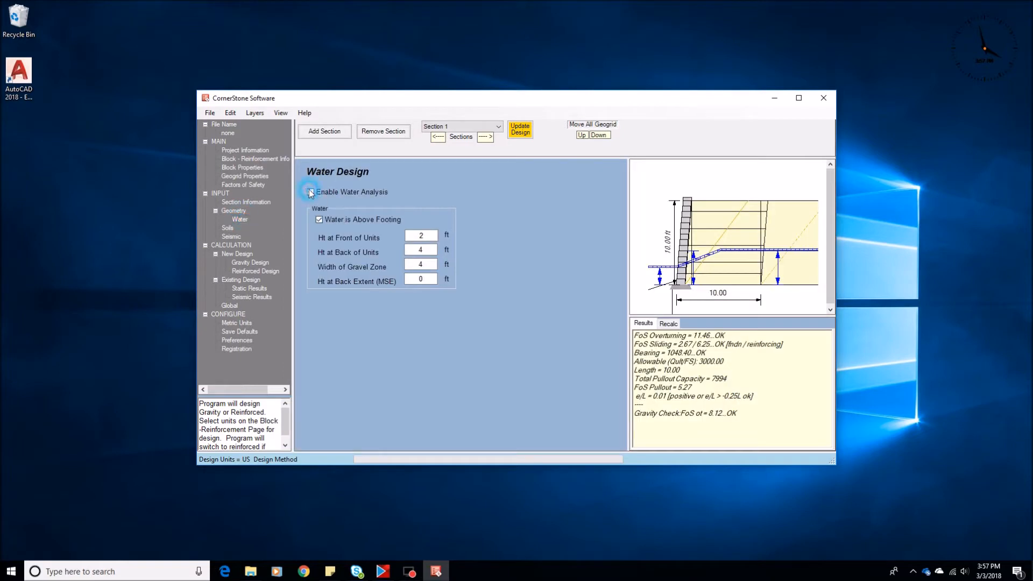
left_click(228, 229)
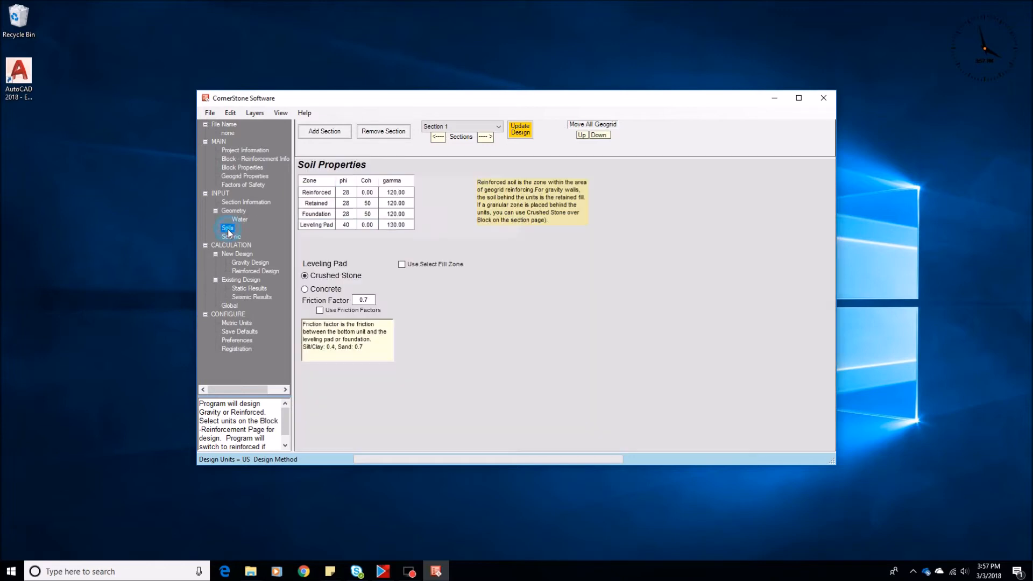
Step: Try friction angles of 30 and 34 for the reinforced soil before restoring 28
left_click(346, 192)
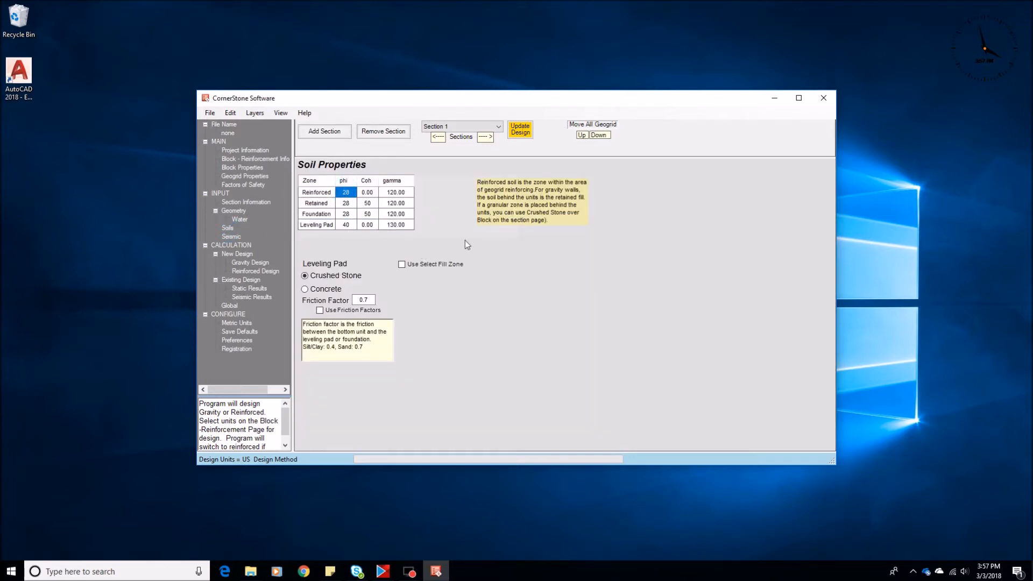
left_click(350, 194)
left_click(354, 192)
double_click(353, 192)
type("30")
double_click(350, 193)
type("34")
left_click(355, 192)
left_click(346, 201)
left_click(346, 193)
type("28")
left_click(347, 200)
Step: Set the retained soil's cohesion to 0
left_click(372, 205)
type("0")
left_click(367, 192)
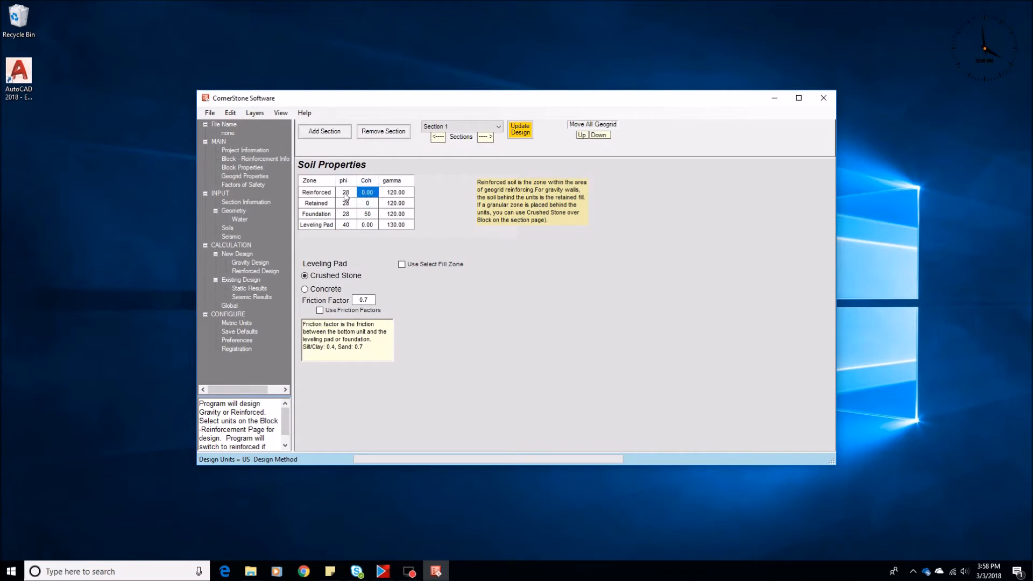
left_click(344, 192)
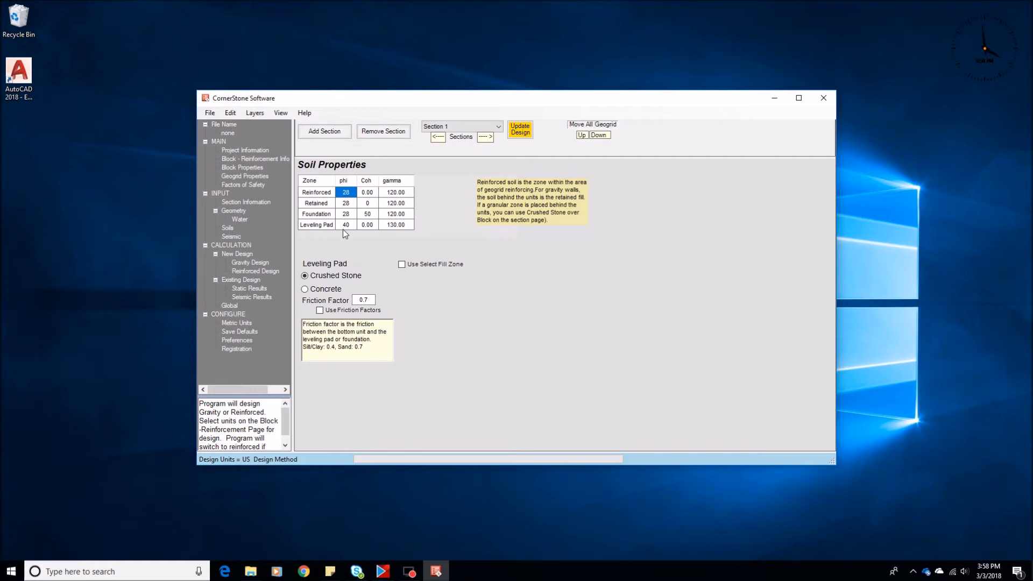
left_click(395, 193)
left_click(399, 202)
left_click(401, 193)
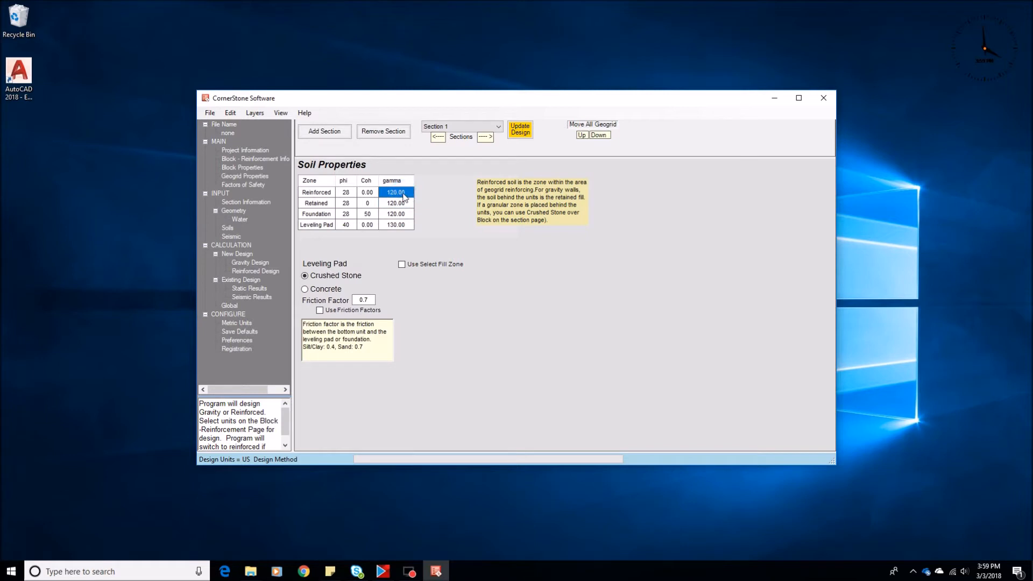
left_click(393, 214)
Step: Try a cohesion of 100 for the reinforced soil, then set it to 0
left_click(368, 194)
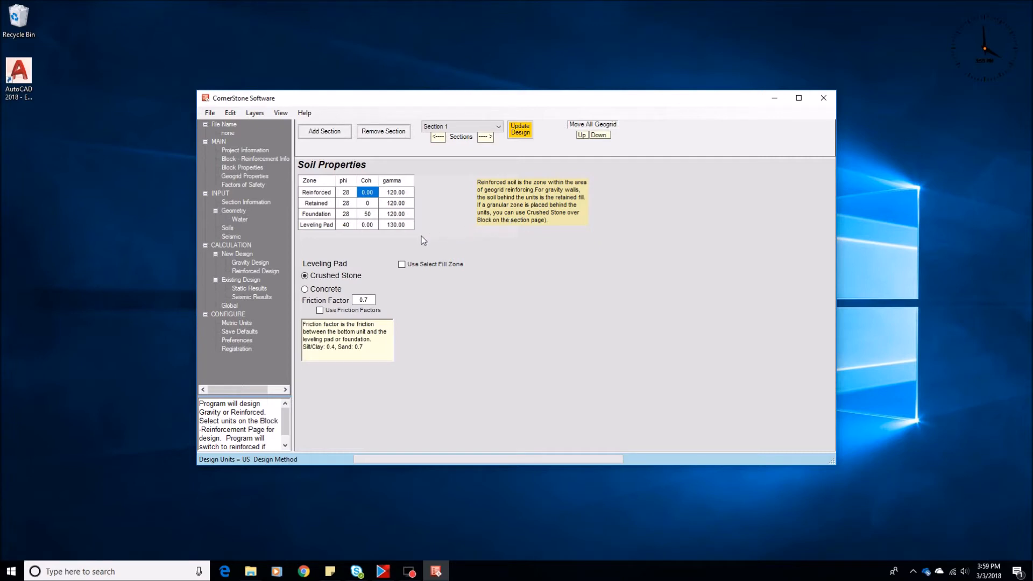
type("100")
key("Return")
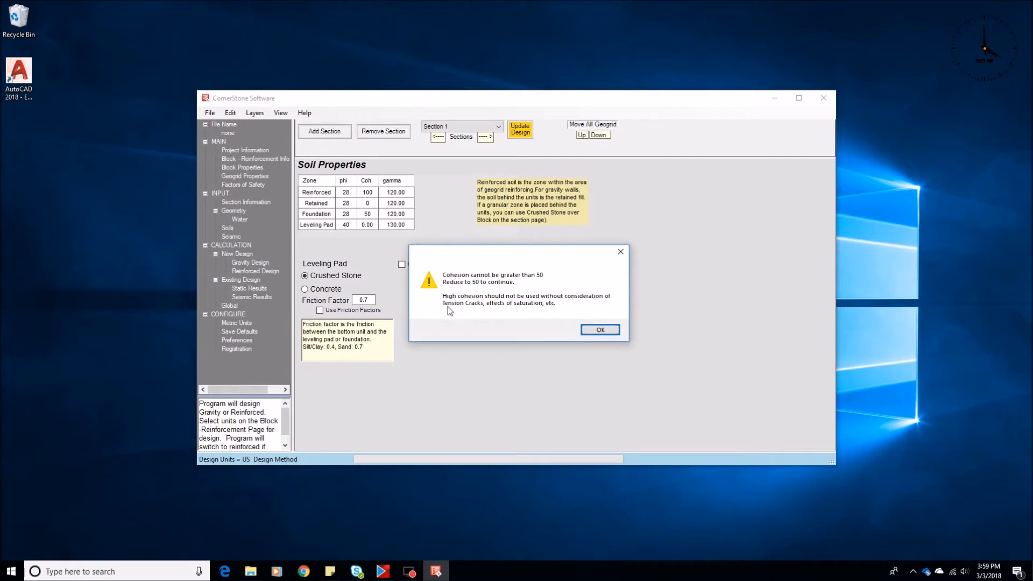
left_click(598, 330)
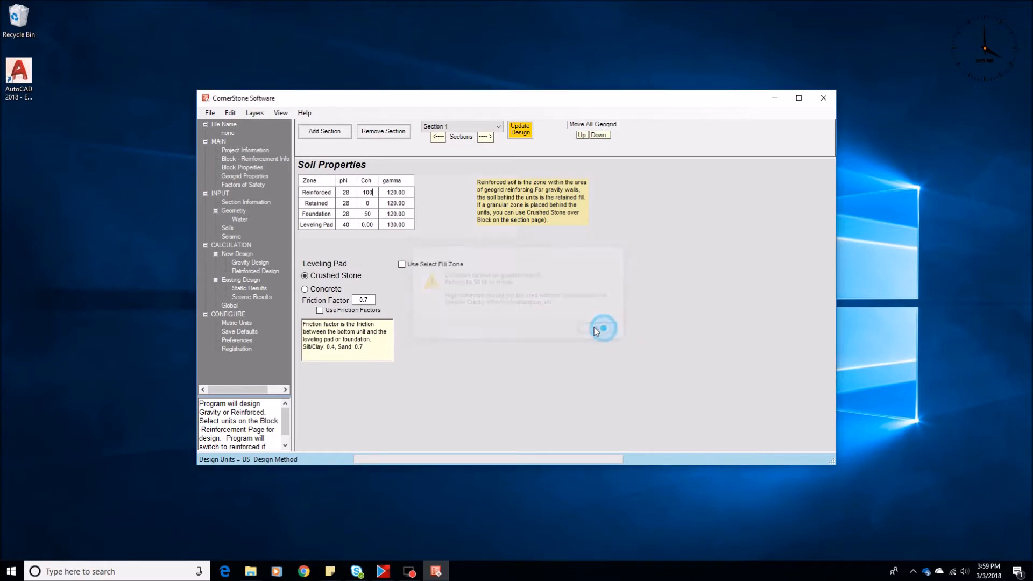
type("0")
key("Return")
Step: Set the retained and foundation soils' cohesion to 0 after trying 10 and 100
left_click(369, 204)
type("10")
key("Return")
type("100")
left_click(367, 205)
left_click(366, 205)
type("100")
key("Return")
left_click(367, 204)
left_click(367, 193)
left_click(367, 214)
left_click(367, 204)
left_click(369, 204)
type("0")
Step: Set the MSE maximum grid spacing to 2 ft and review the reinforced design
left_click(250, 272)
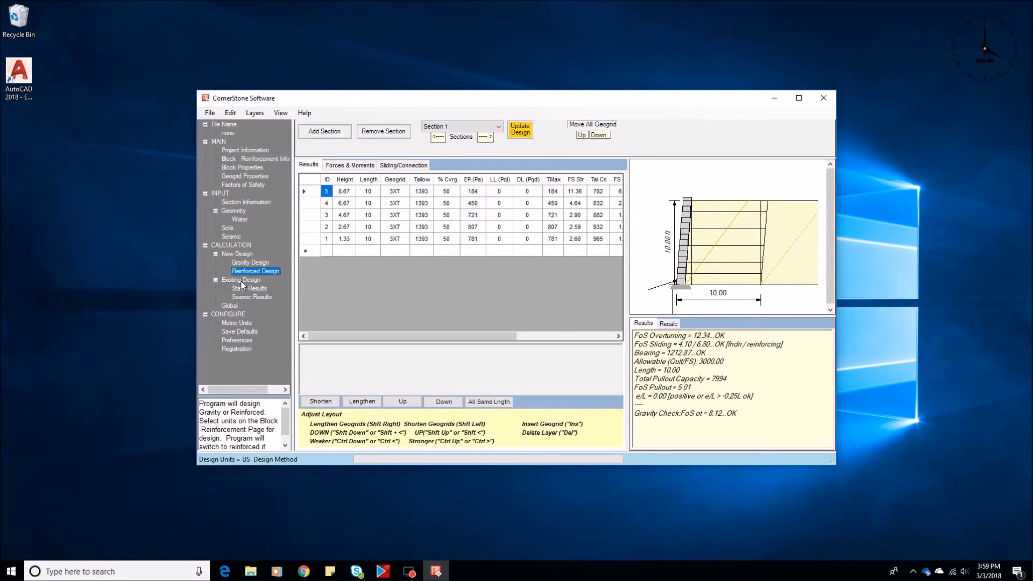
left_click(234, 213)
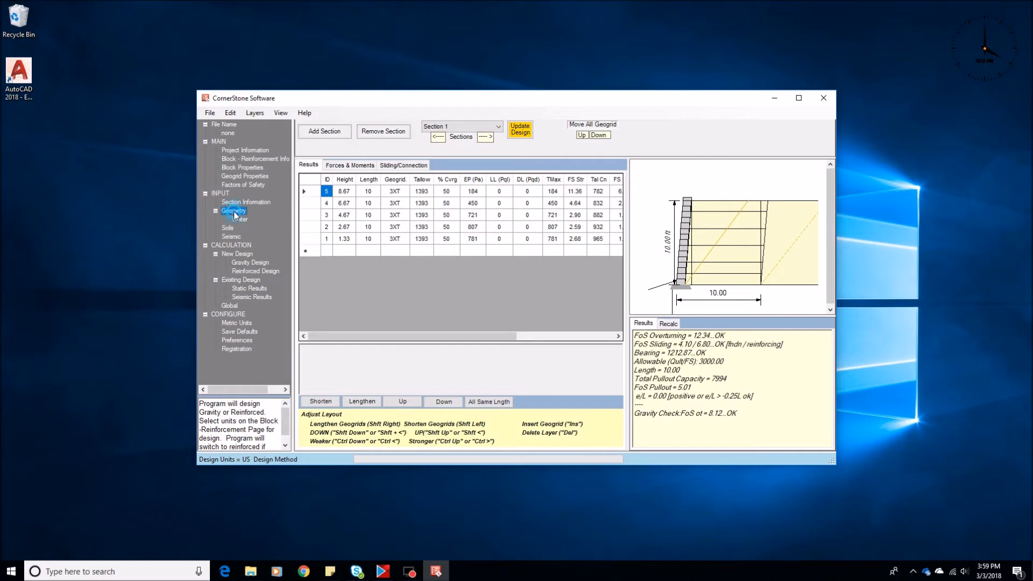
double_click(384, 392)
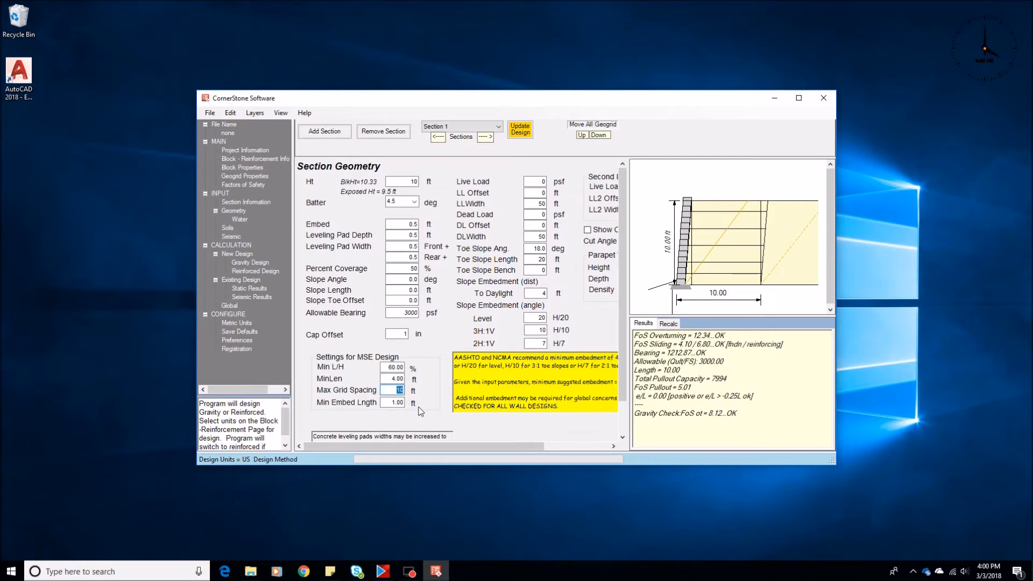
type("2")
left_click(246, 273)
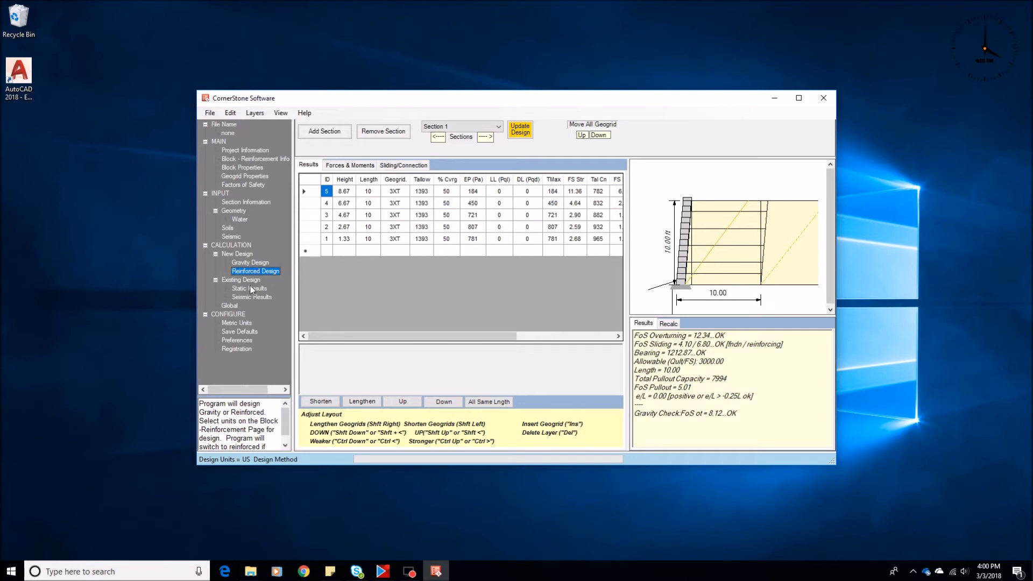
Step: Disable the Make Geogrids the Same Length preference and reopen the reinforced design
left_click(234, 340)
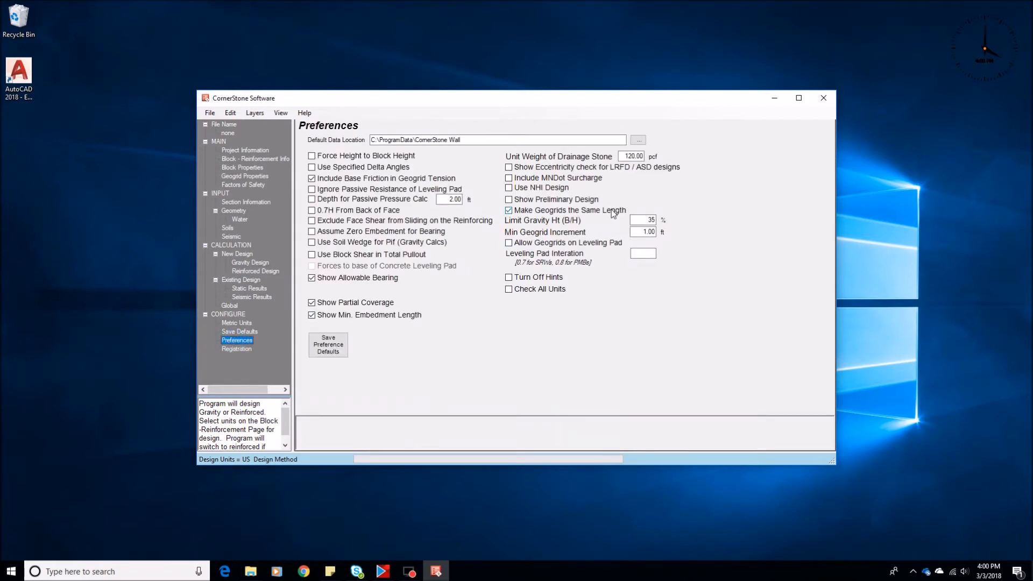
left_click(509, 211)
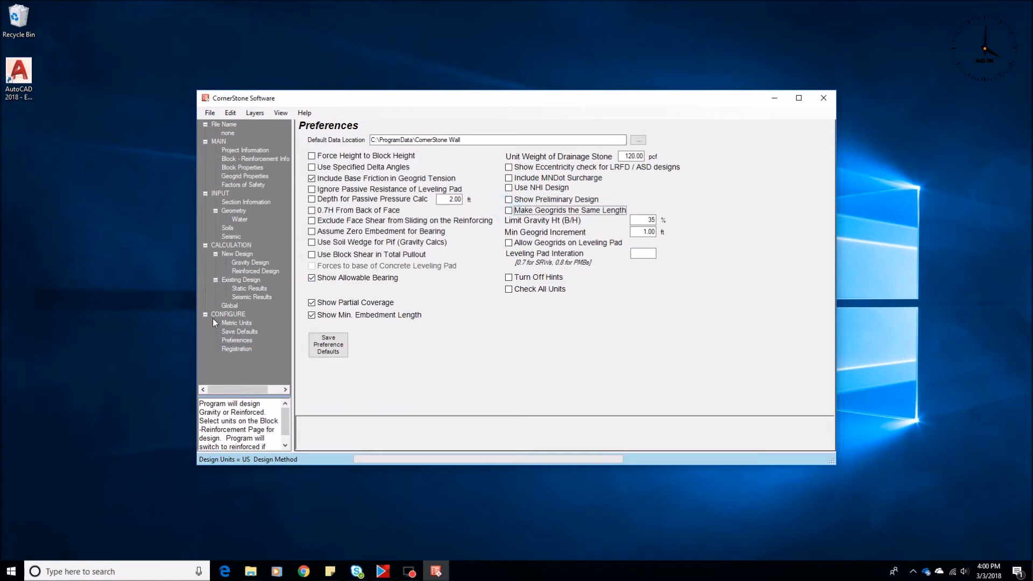
left_click(247, 273)
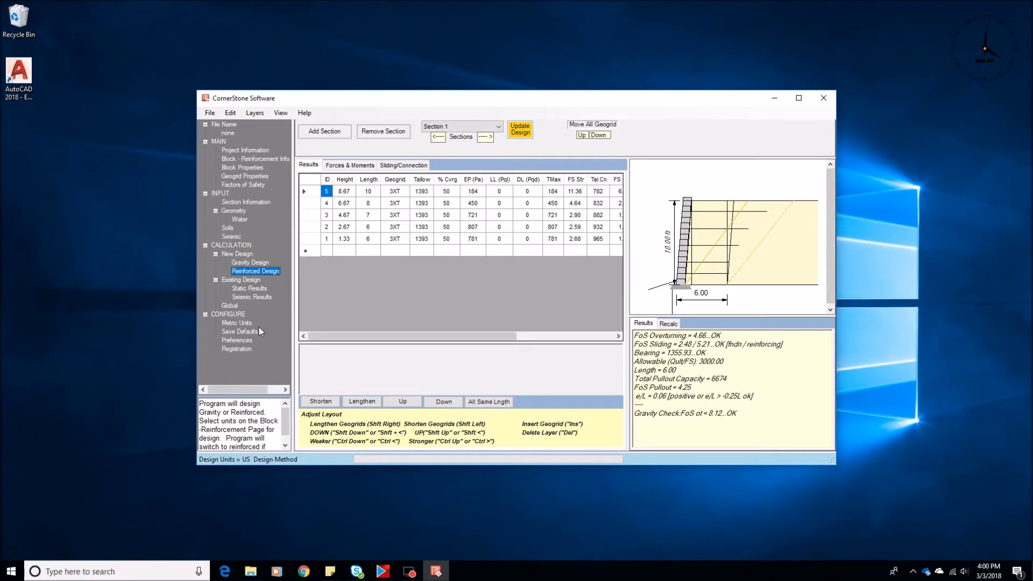
Step: Review the soil friction angles and the reinforced design's sliding factor of safety
left_click(227, 227)
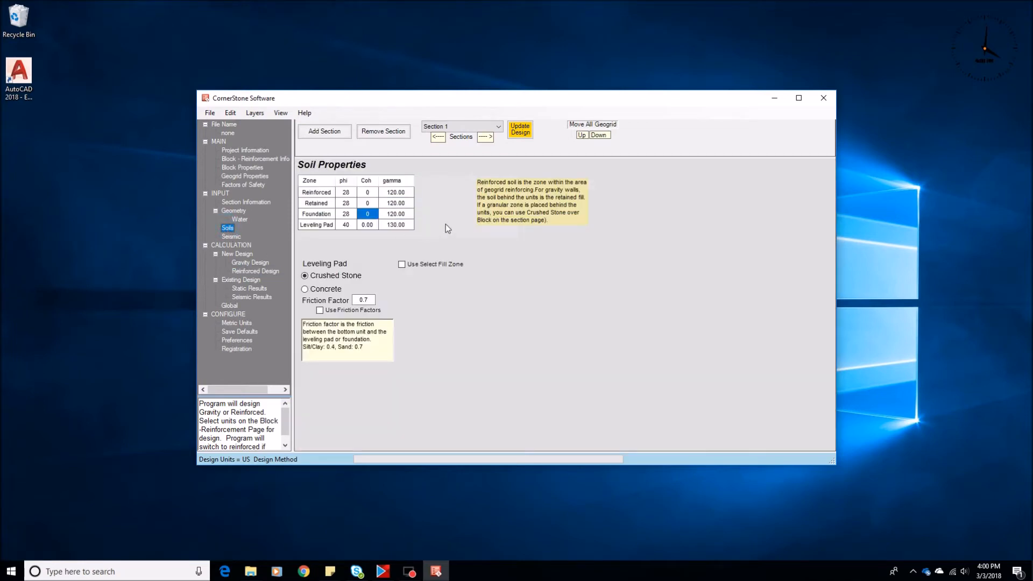
left_click(347, 205)
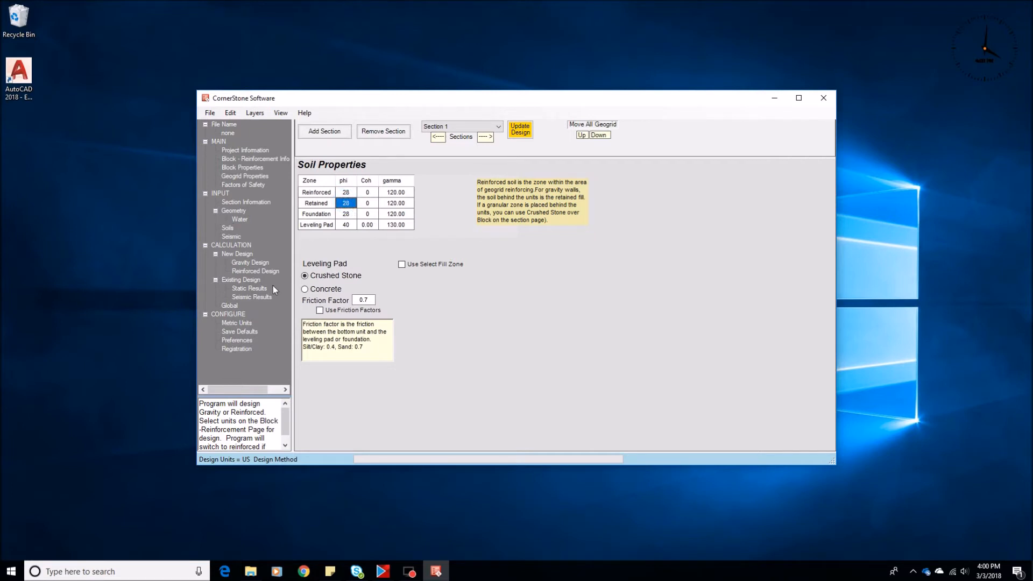
left_click(250, 272)
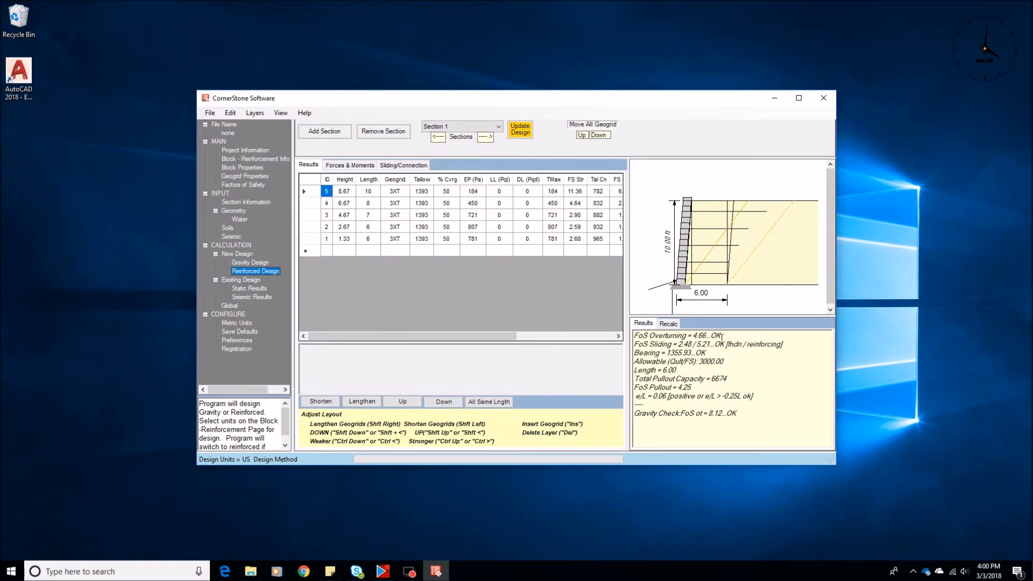
left_click_drag(781, 344, 638, 346)
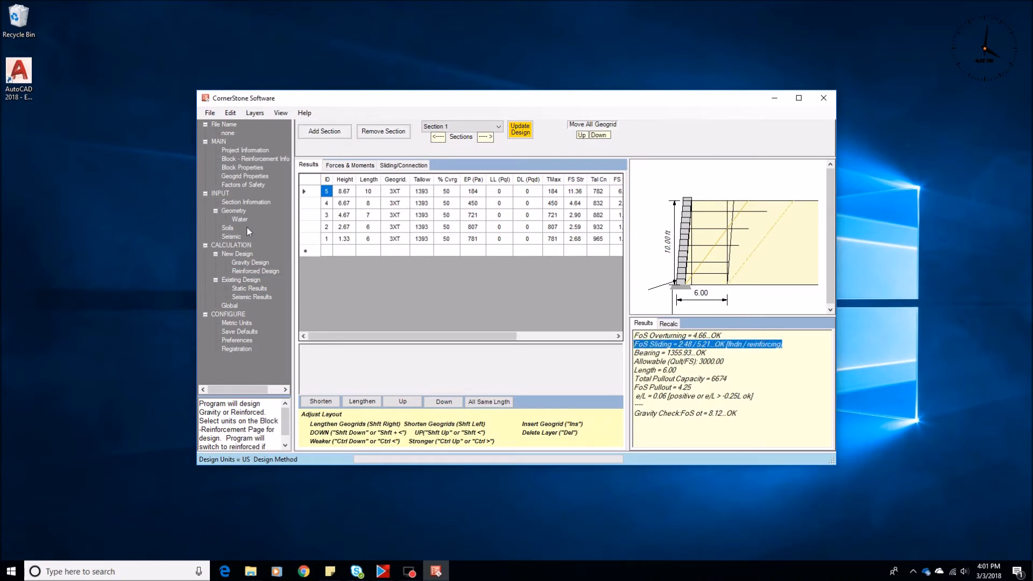
Step: Set the reinforced and retained soils' friction angle to 34 and update the design
left_click(228, 228)
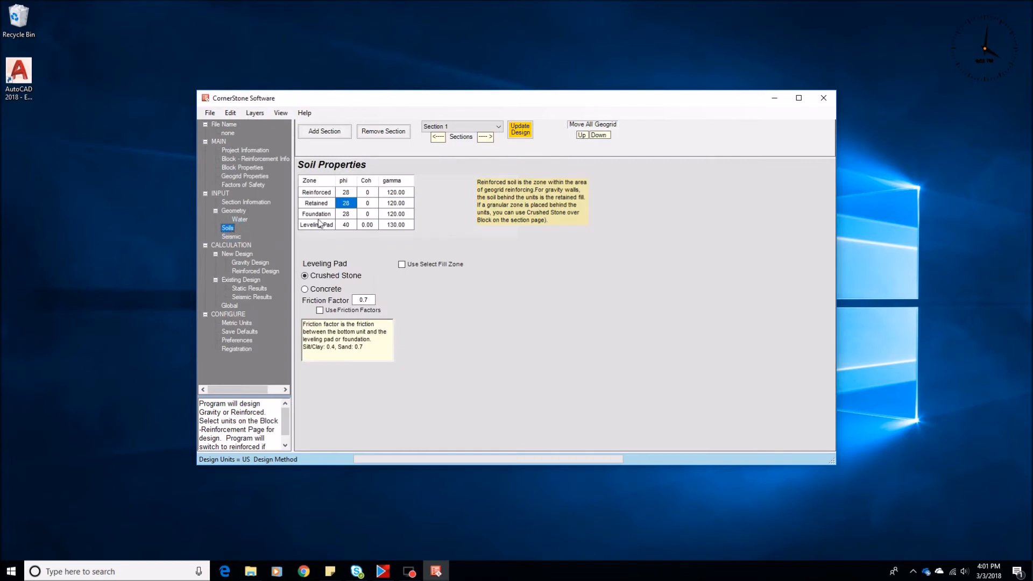
left_click(348, 207)
type("34")
left_click(346, 192)
type("34")
left_click(249, 288)
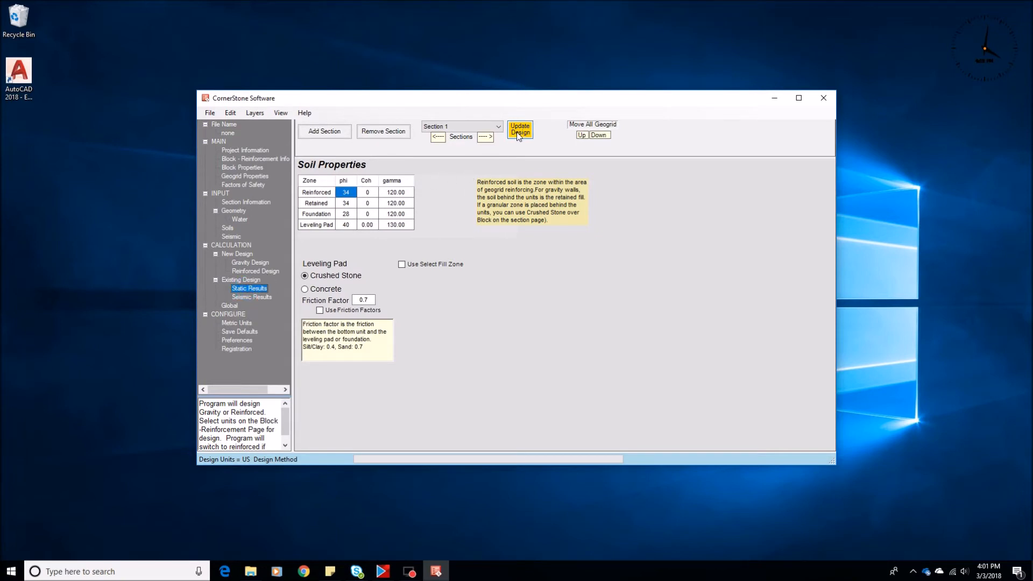
left_click(249, 290)
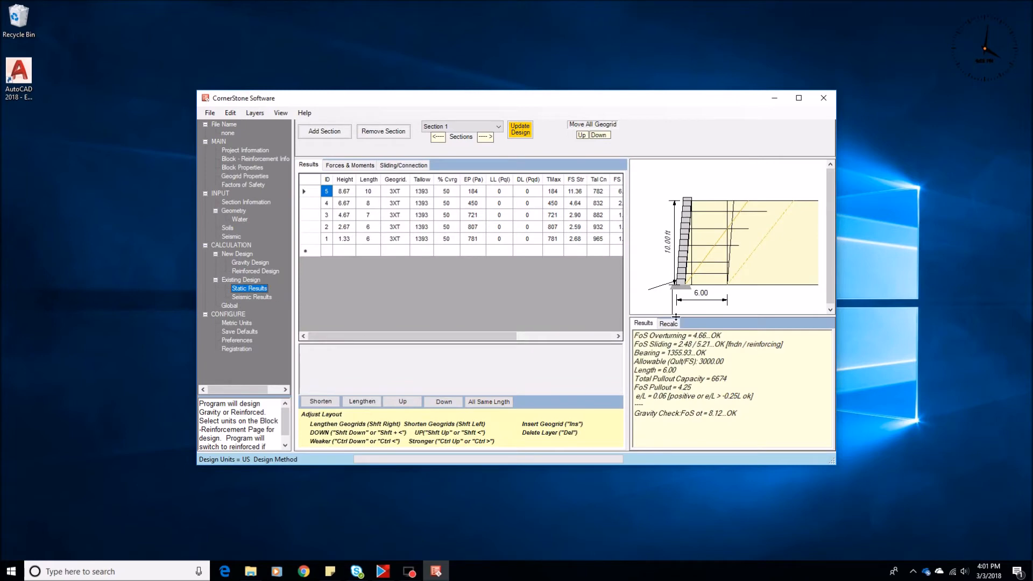
left_click(519, 130)
Step: Restore the reinforced and retained friction angles to 28 and update the design
left_click_drag(798, 345, 632, 344)
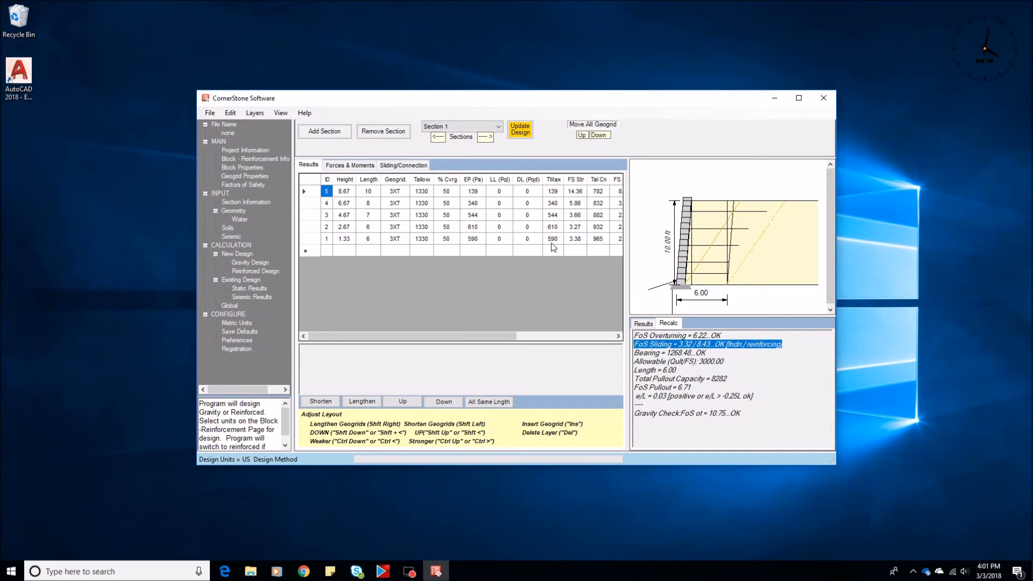
left_click(228, 227)
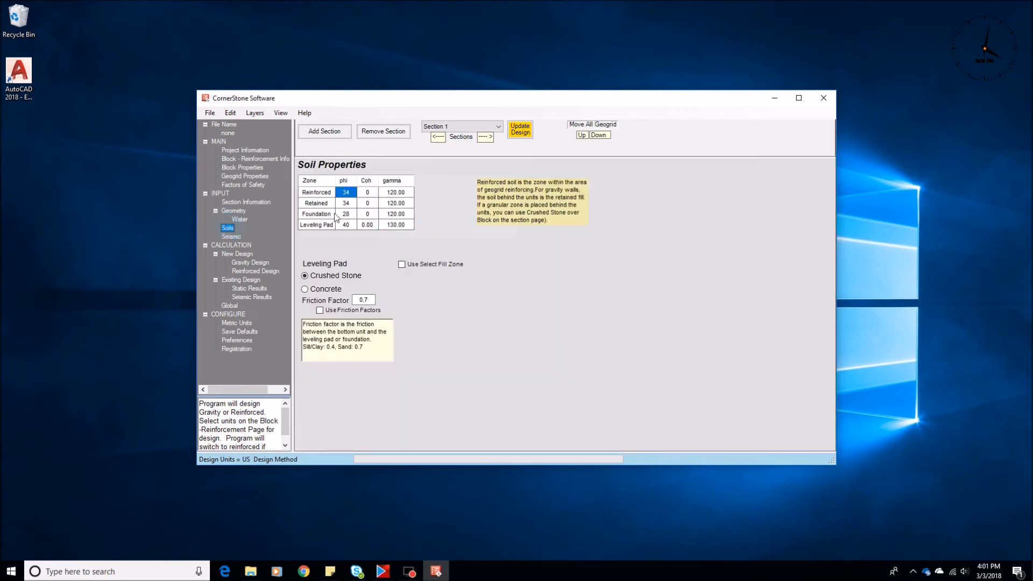
type("28")
key("Down")
type("28")
key("Down")
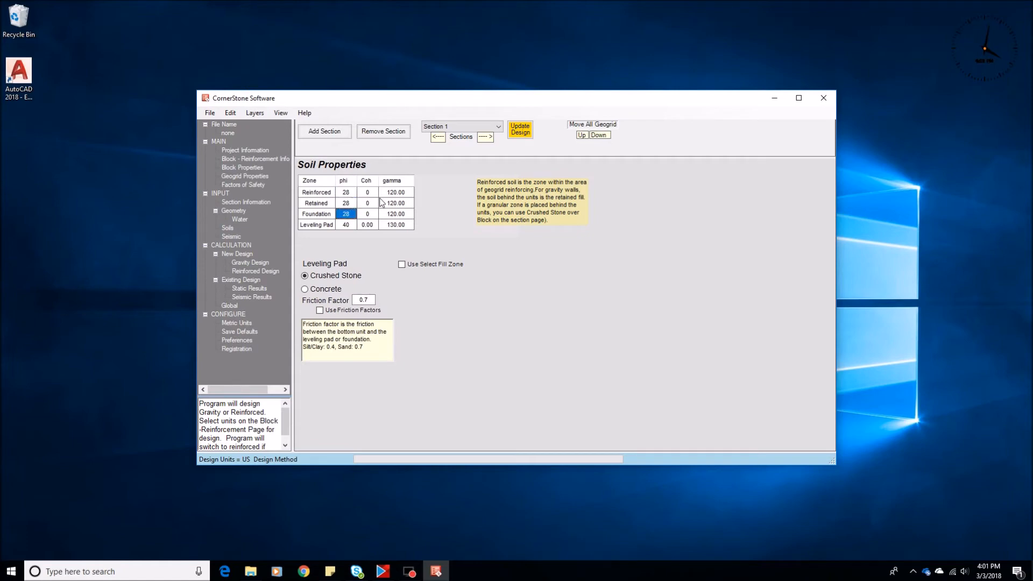
left_click(245, 291)
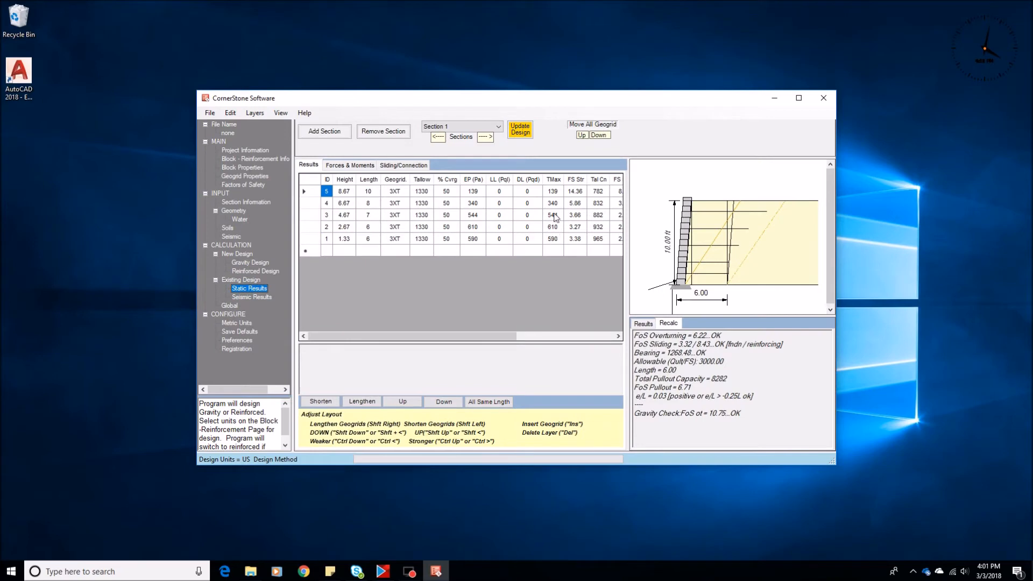
left_click(520, 133)
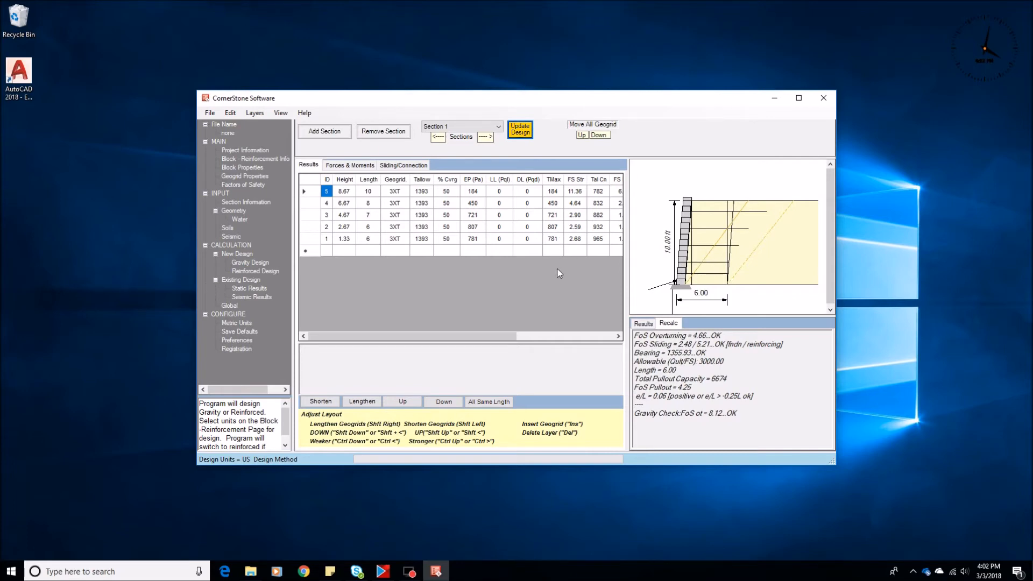
Step: Set the cohesion of the retained and foundation soils to 100
left_click(227, 228)
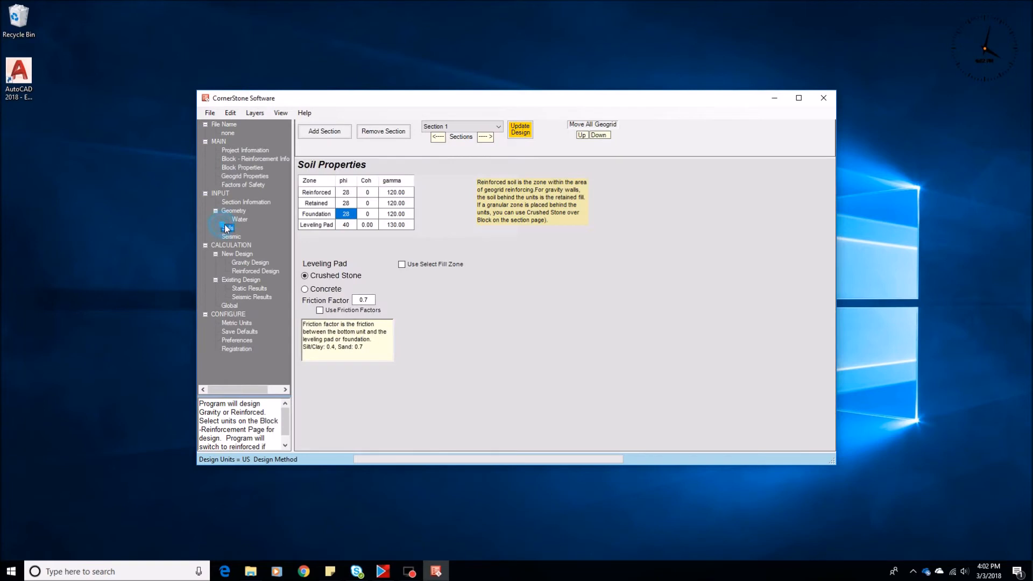
left_click(367, 203)
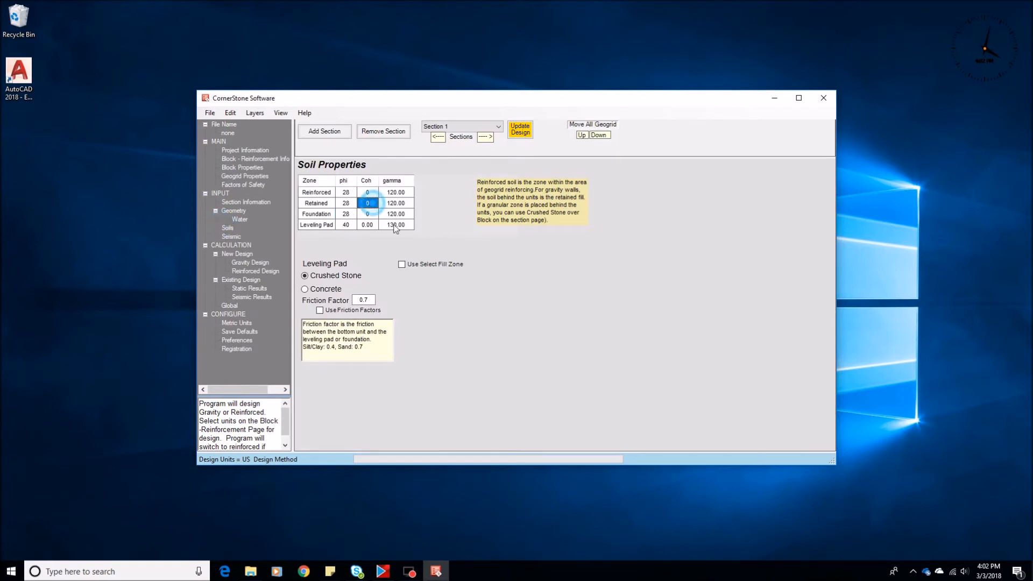
type("100")
left_click(369, 214)
type("1000")
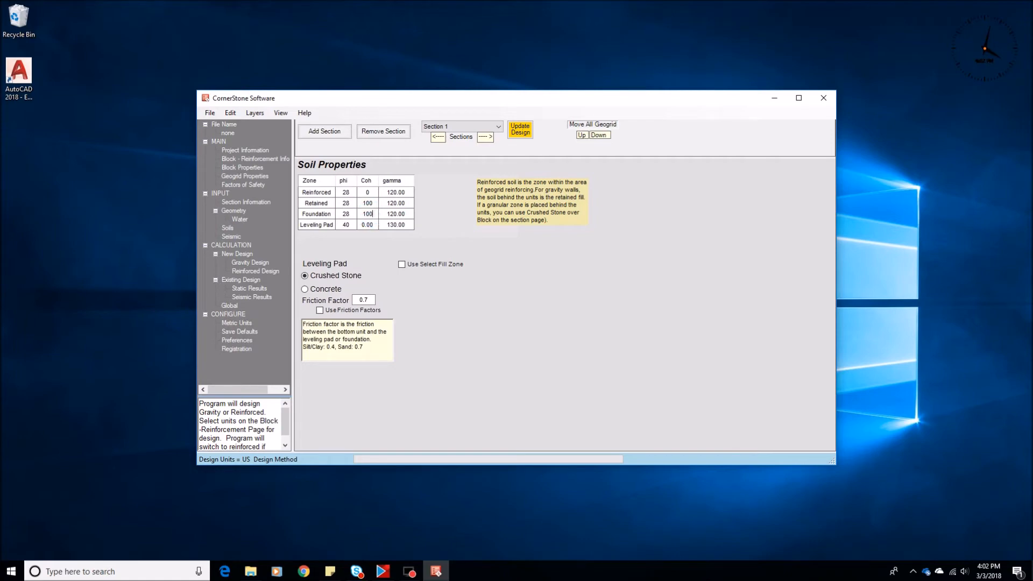
Step: Open the static results and update the design with the new cohesion values
left_click(250, 289)
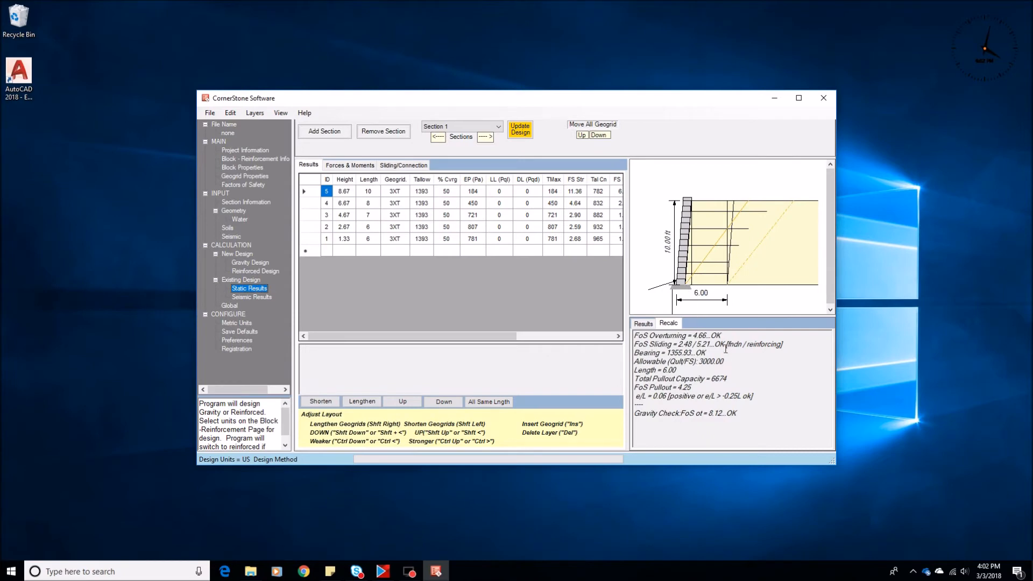
left_click(520, 129)
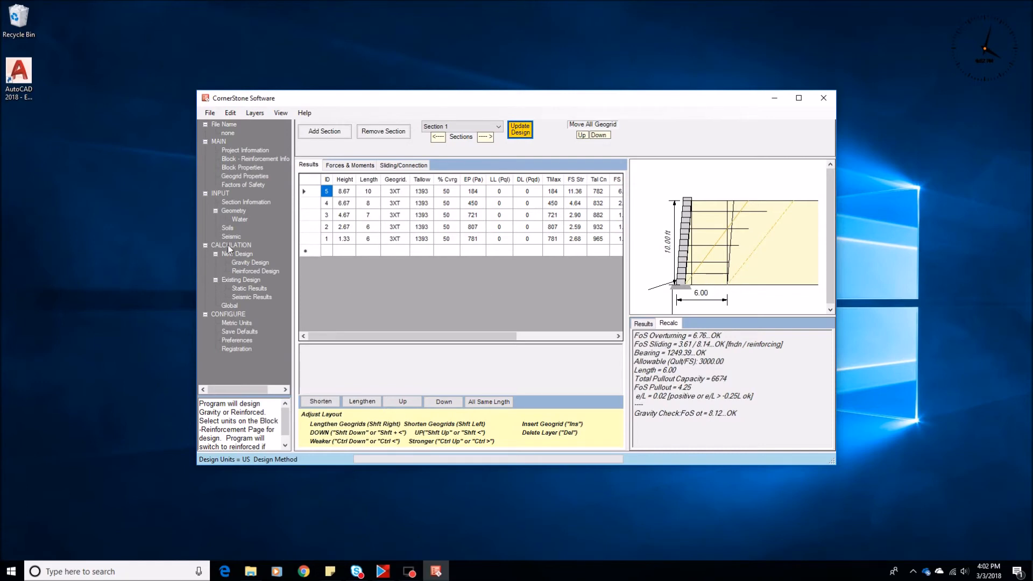
Step: Switch the leveling pad to concrete and view the reinforced design results
left_click(228, 228)
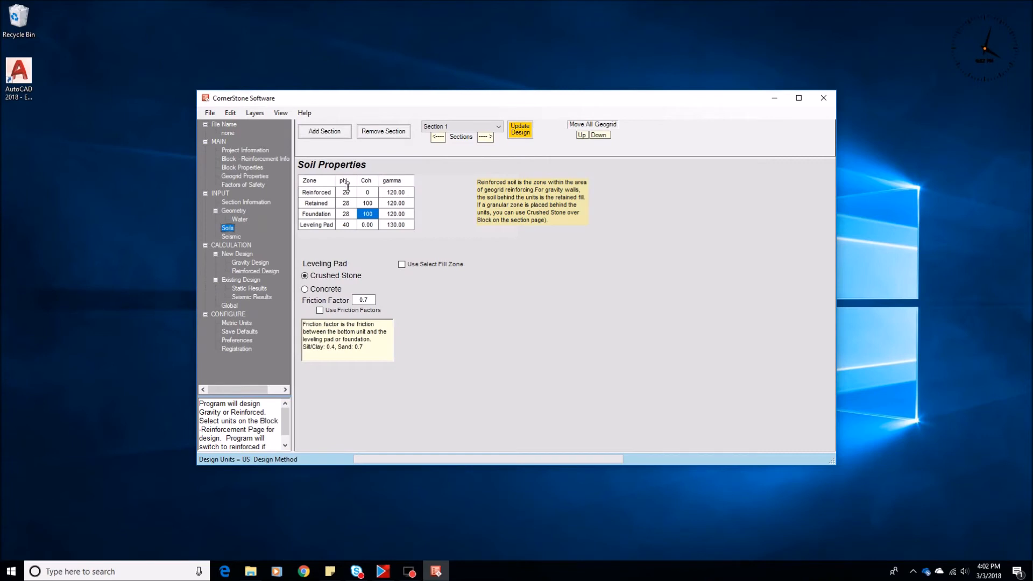
left_click(344, 226)
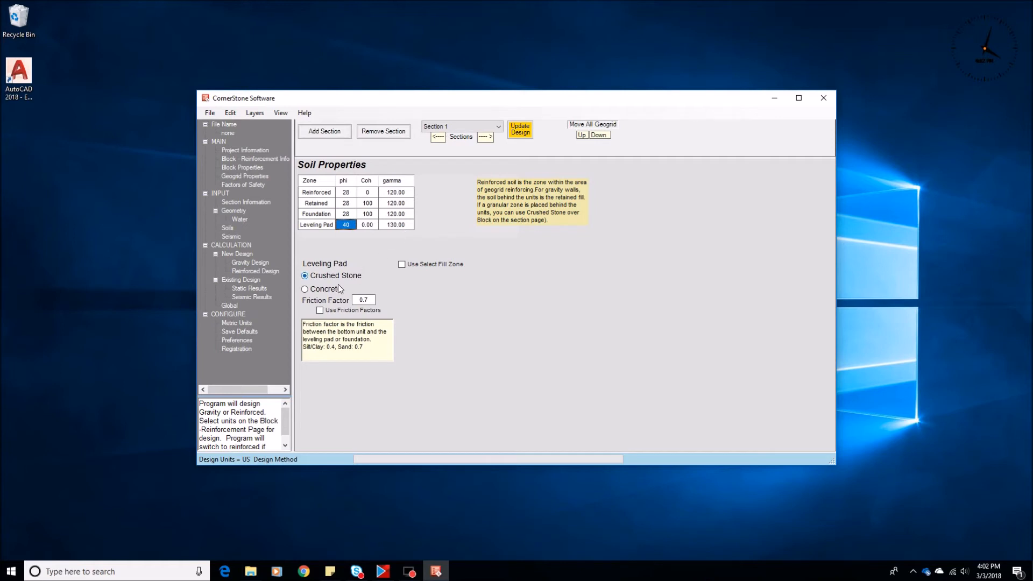
left_click(312, 291)
mouse_move(379, 182)
left_mouse_down()
mouse_move(408, 174)
mouse_move(395, 176)
left_mouse_up()
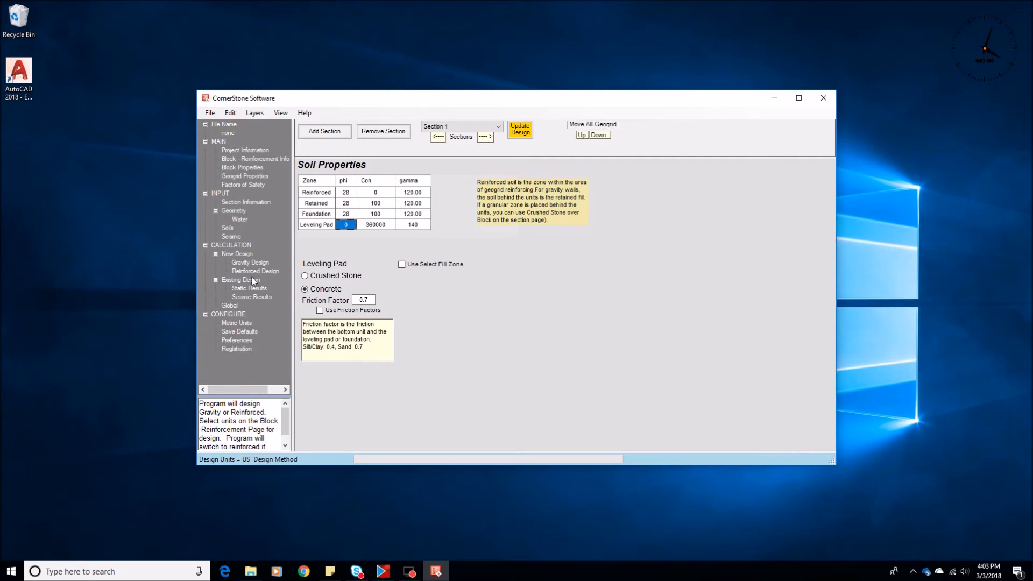
left_click(251, 272)
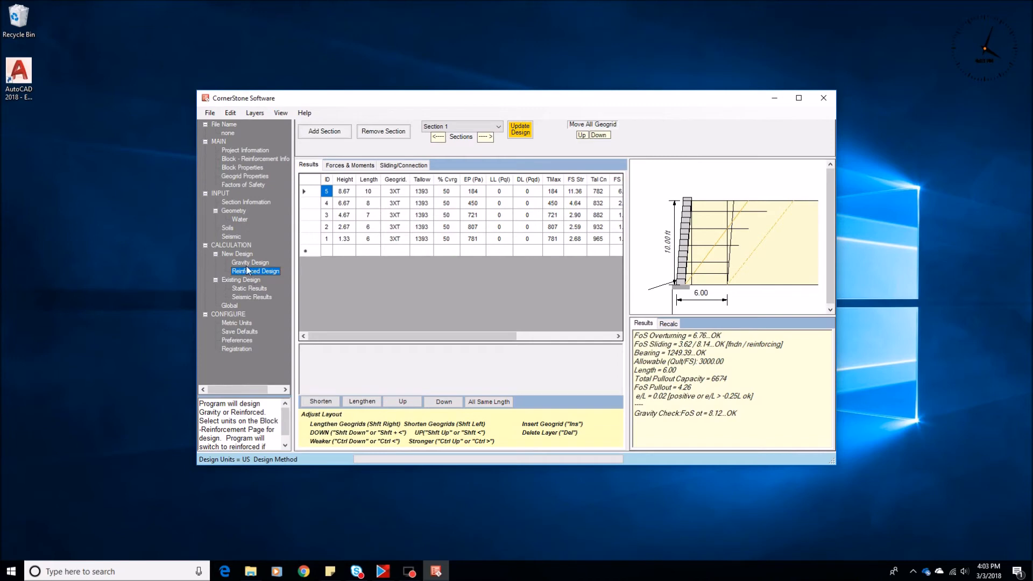
Step: Restore the leveling pad to crushed stone on the soil properties page
left_click(230, 228)
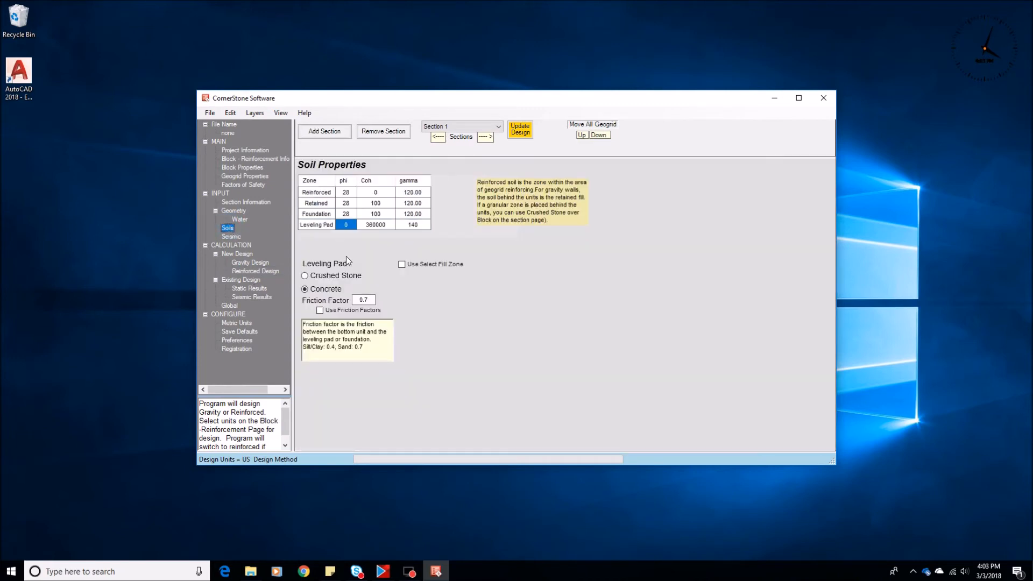
left_click(309, 278)
Step: Change the block type to CornerStone_Permeable and enable all its available blocks, Cap through CS_160
left_click(231, 159)
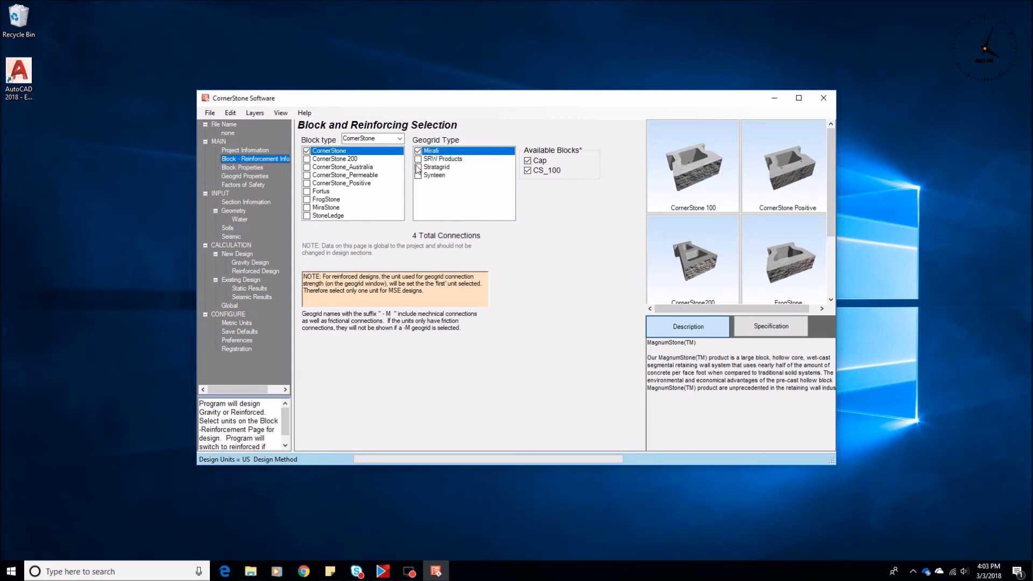
left_click(305, 175)
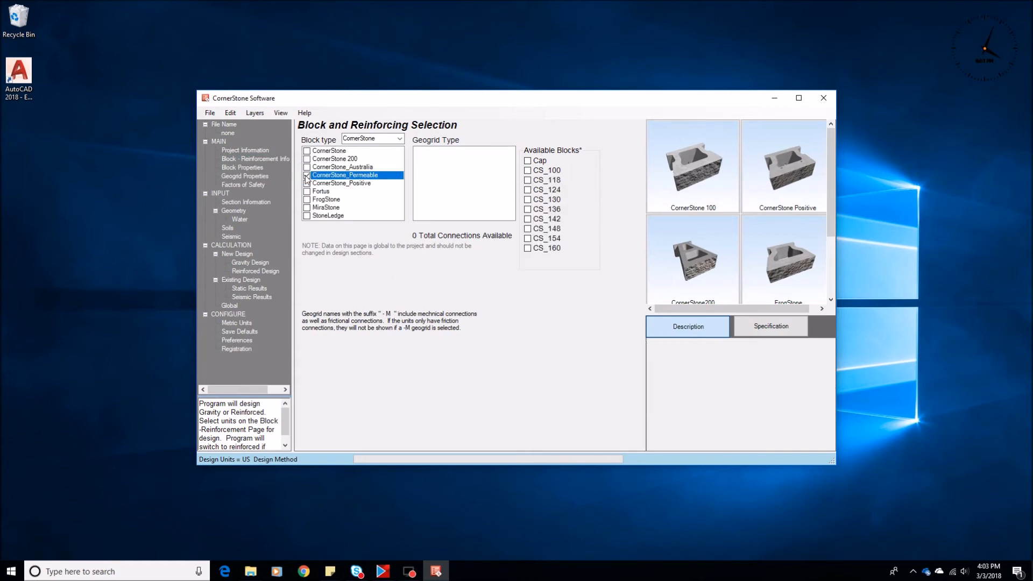
left_click(527, 160)
left_click(528, 170)
left_click(528, 180)
left_click(528, 189)
left_click(528, 199)
left_click(528, 209)
left_click(528, 219)
left_click(528, 228)
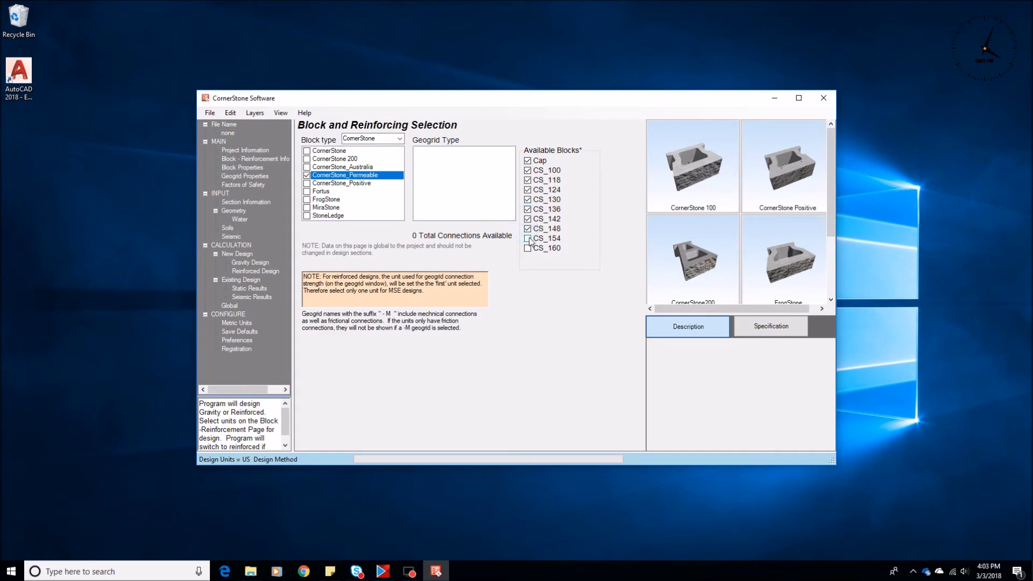
left_click(527, 238)
left_click(528, 248)
Step: Set the reinforced, retained and foundation soils' friction angle to 26 and the retained soil's cohesion to 0
left_click(250, 263)
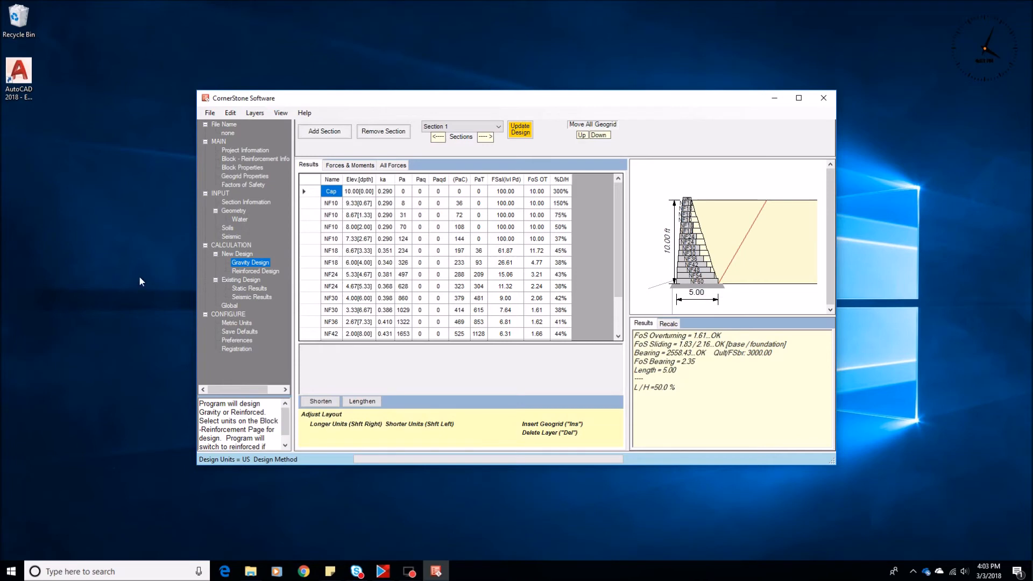
left_click(228, 228)
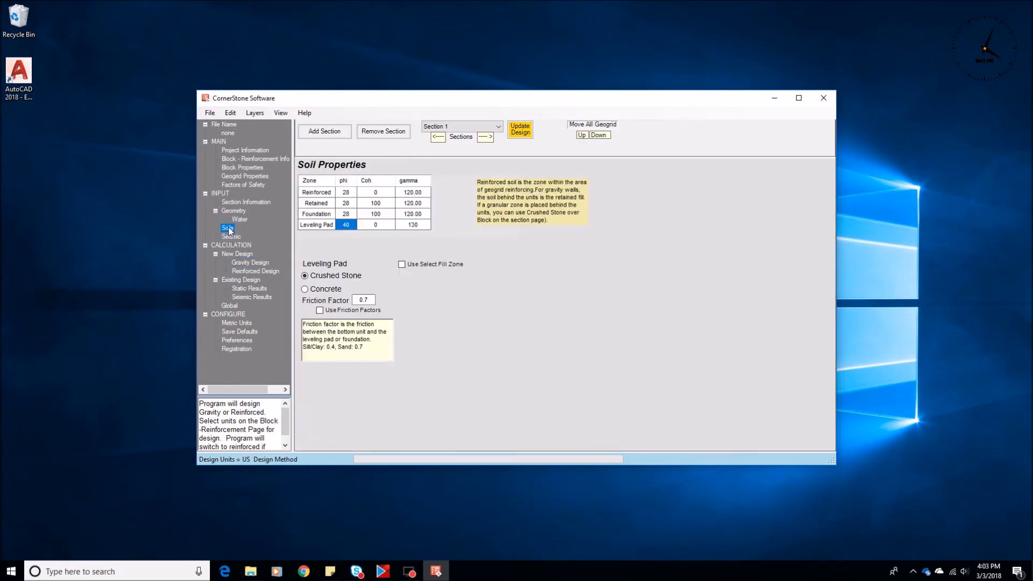
left_click(346, 193)
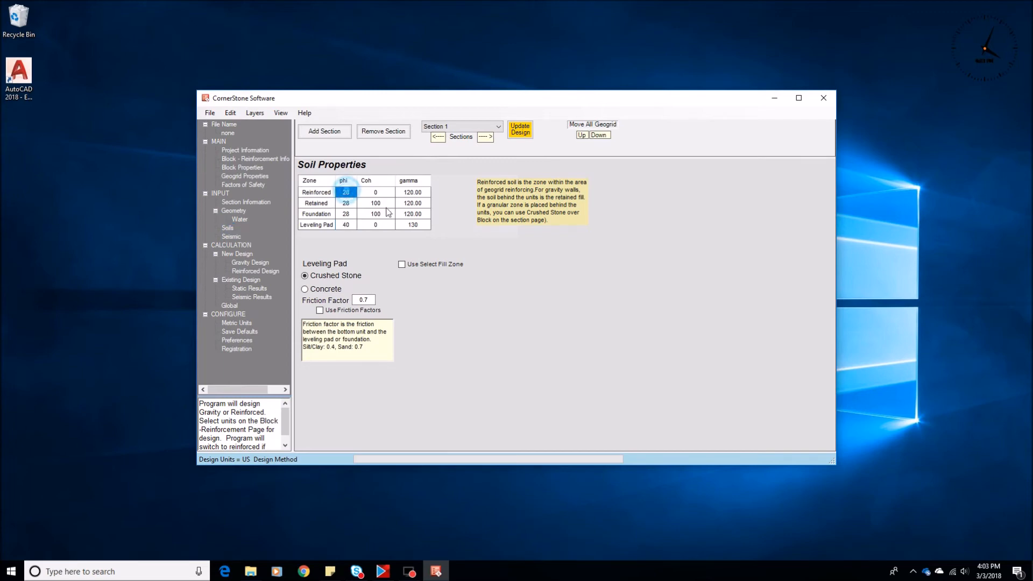
key("Down")
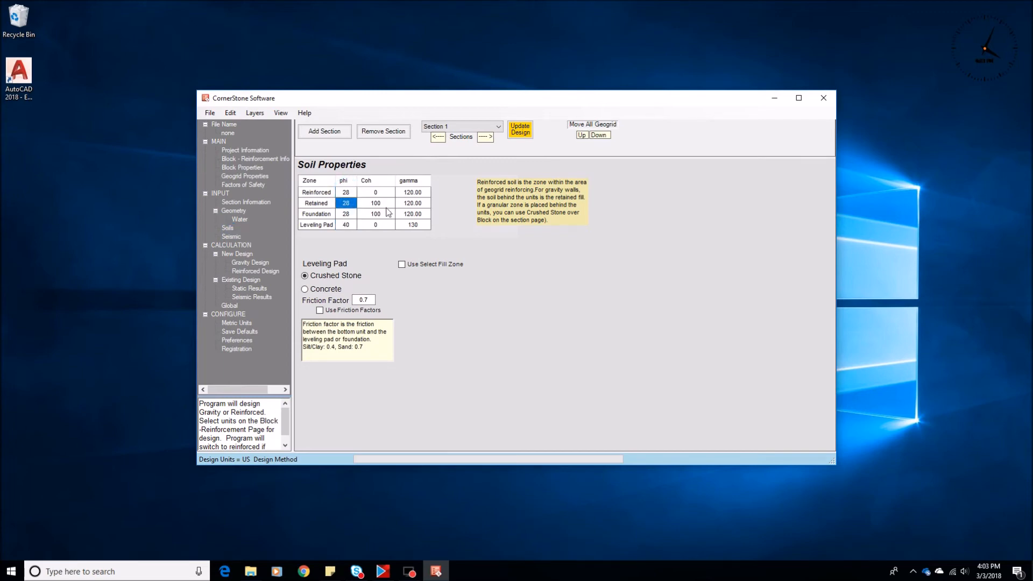
left_click(349, 209)
left_click(347, 215)
type("26")
left_click(376, 203)
type("0")
Step: Review the gravity design's overturning, sliding and bearing results
left_click(245, 263)
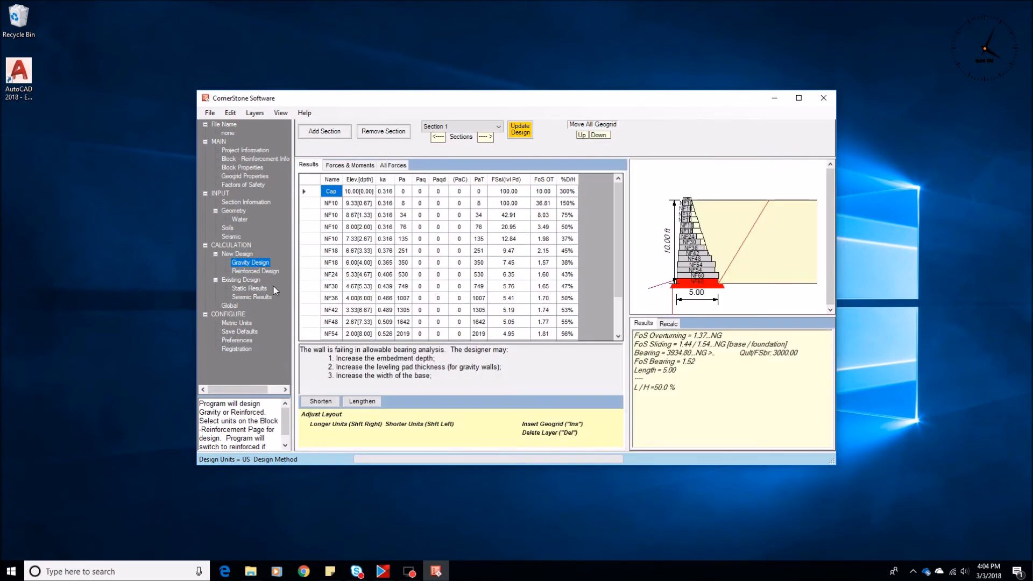
left_click(737, 336)
triple_click(737, 336)
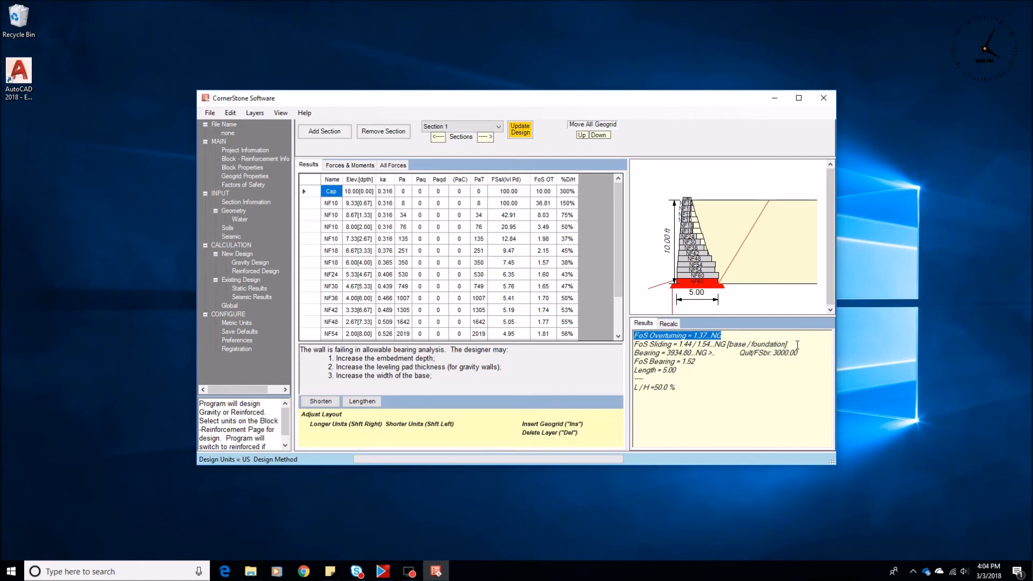
left_click_drag(798, 344, 624, 344)
left_click_drag(815, 353, 662, 364)
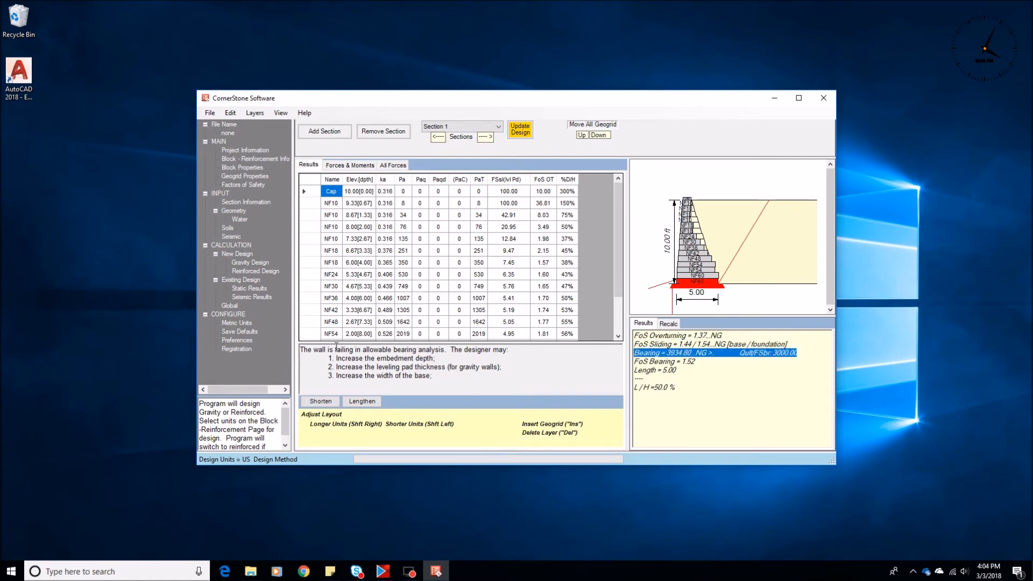
Step: Set the embedment and leveling pad depth to 1 ft and check the gravity design's bearing result
left_click(234, 211)
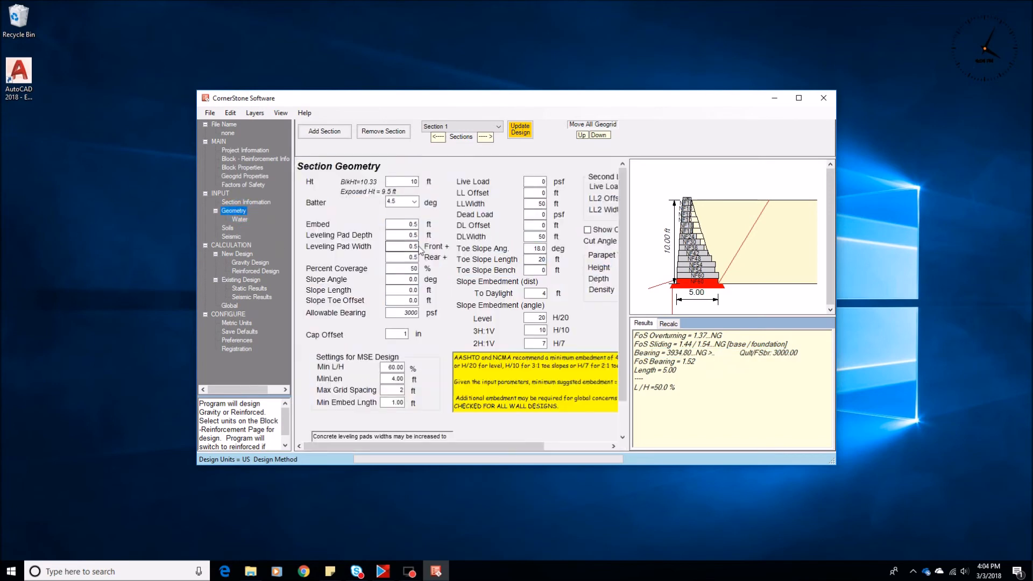
left_click(393, 225)
double_click(394, 235)
type("1")
double_click(402, 224)
type("1")
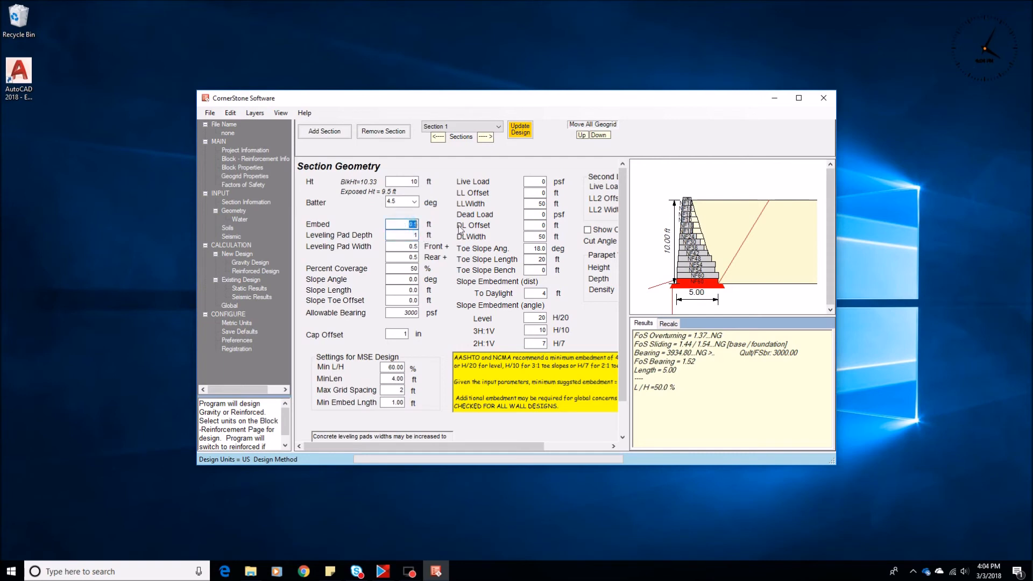
left_click(245, 264)
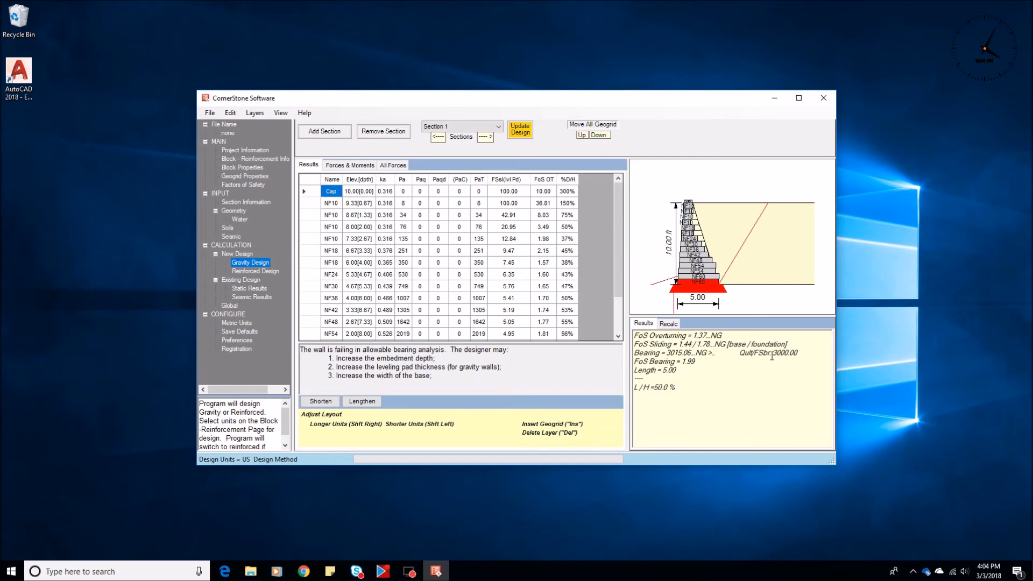
left_click_drag(795, 353, 626, 354)
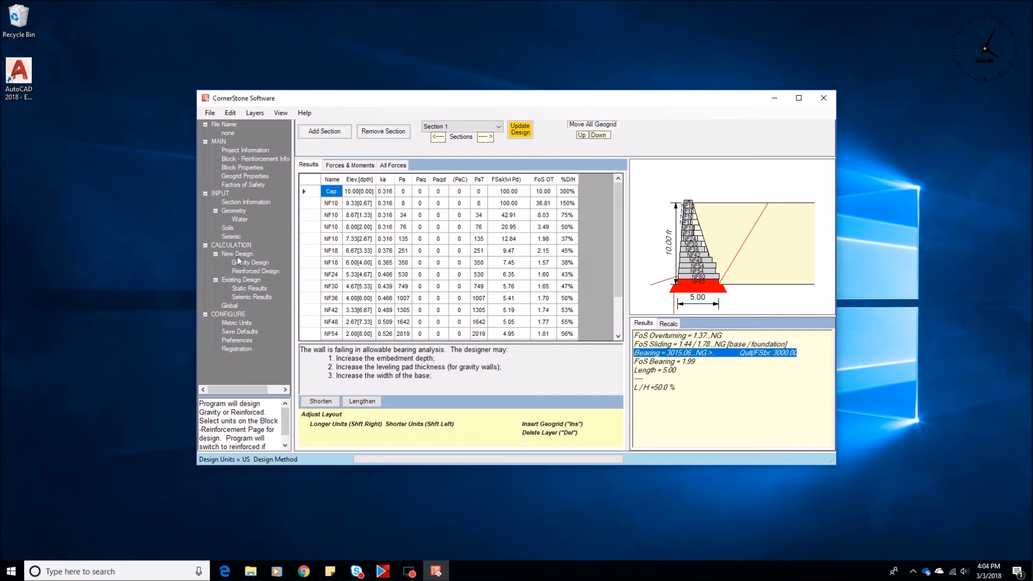
Step: Set the embedment to 1.5 ft and the toe slope angle to 0, then view the gravity design
left_click(233, 212)
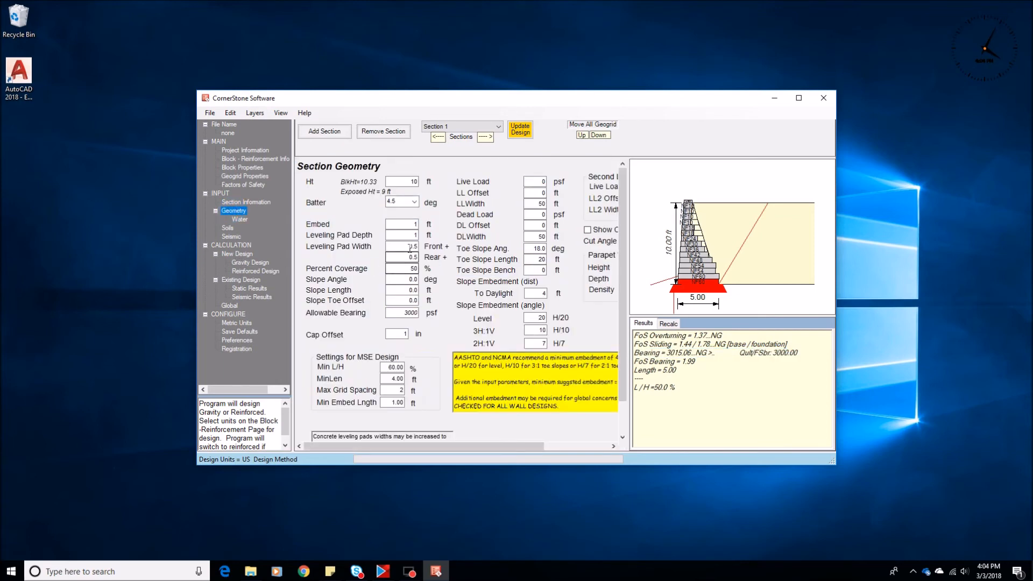
left_click(399, 234)
left_click(399, 224)
type("1.5")
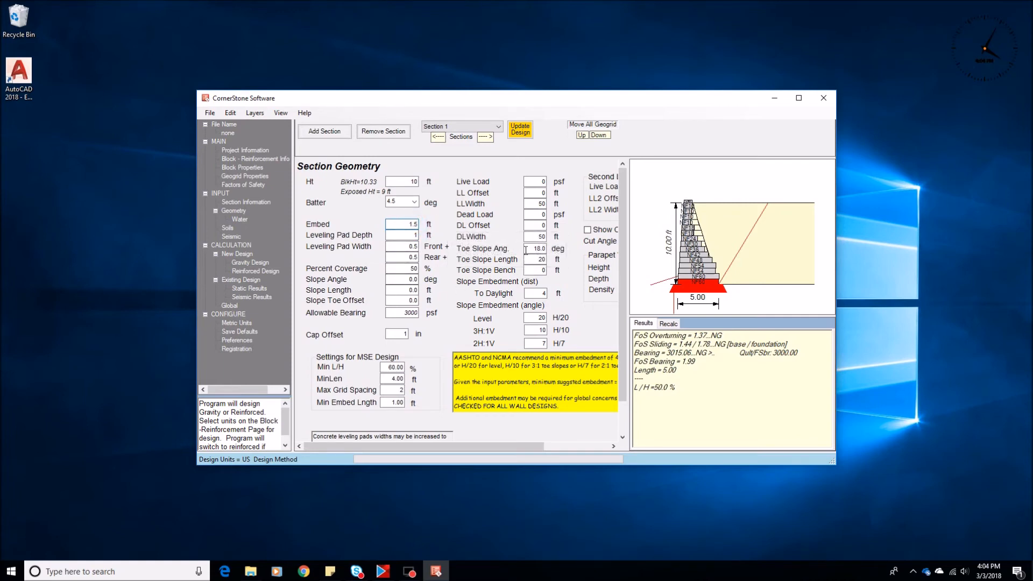
left_click(531, 248)
type("0")
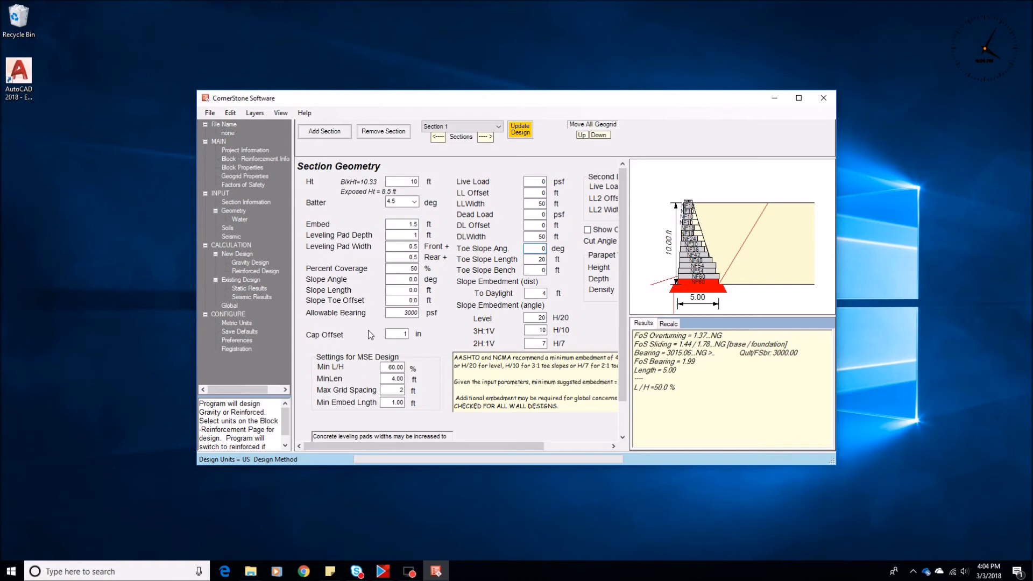
left_click(251, 263)
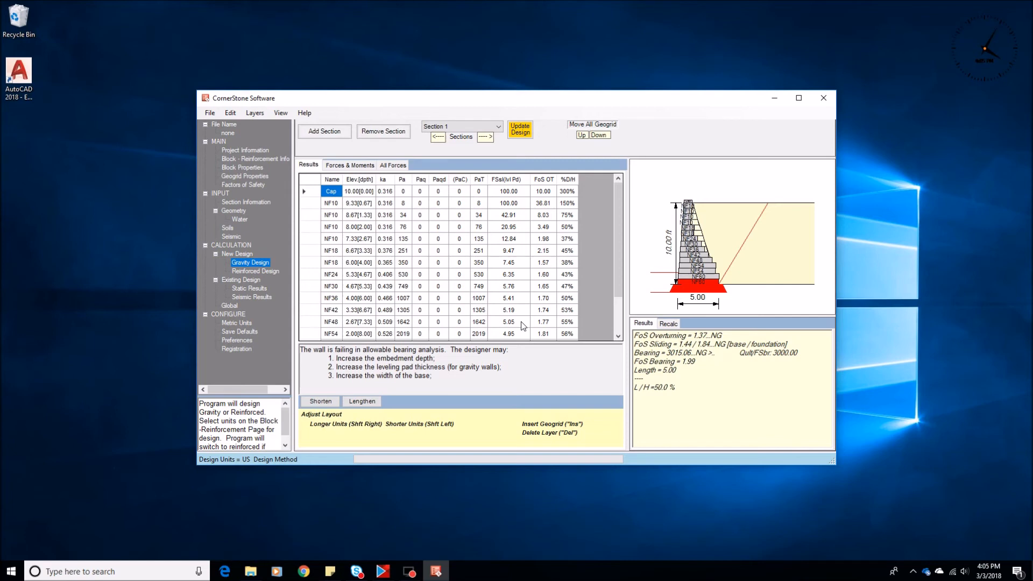
Step: Enable the select fill zone, set its friction angle to 36 and draw its image
left_click(227, 228)
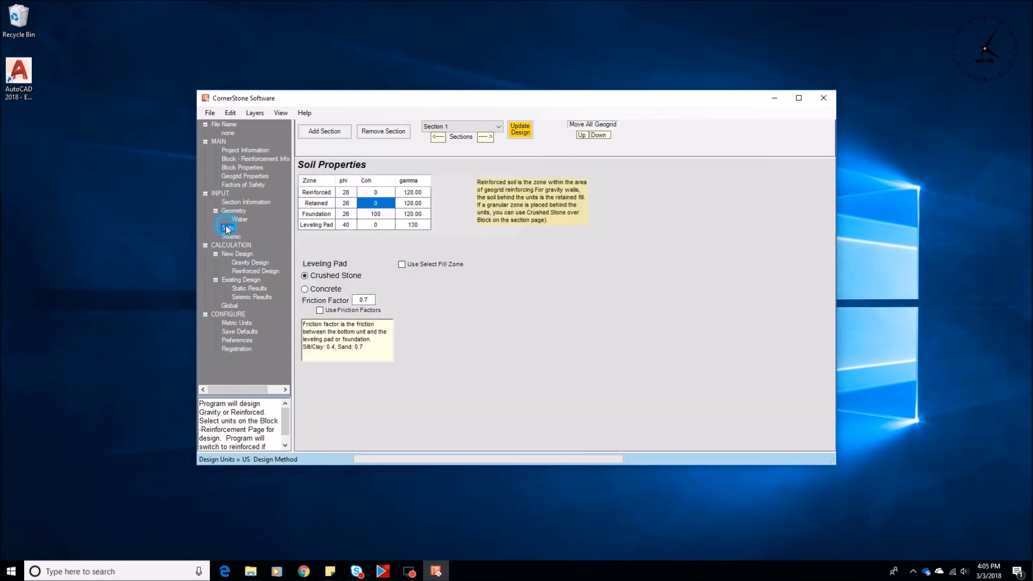
left_click(401, 264)
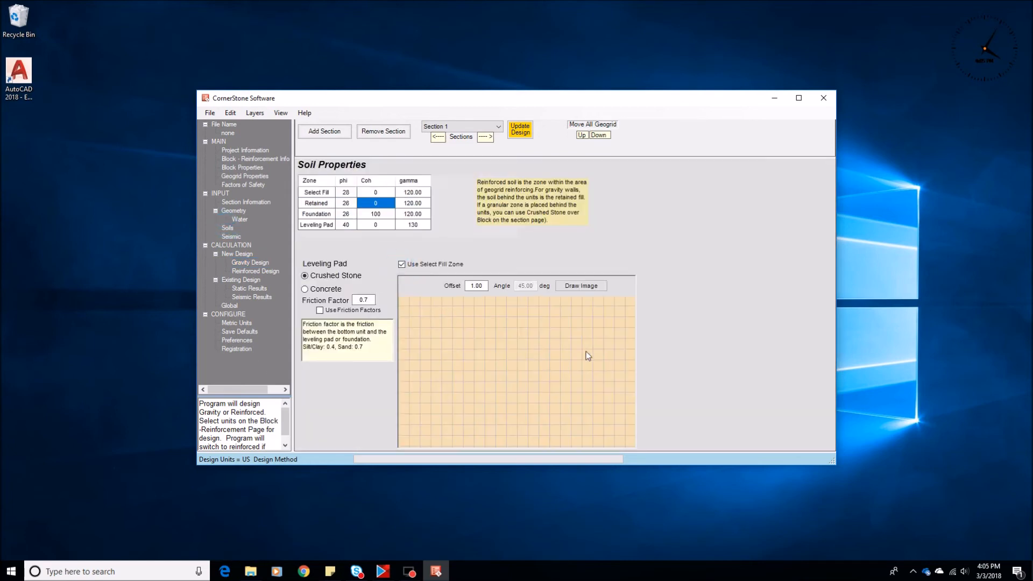
left_click(347, 194)
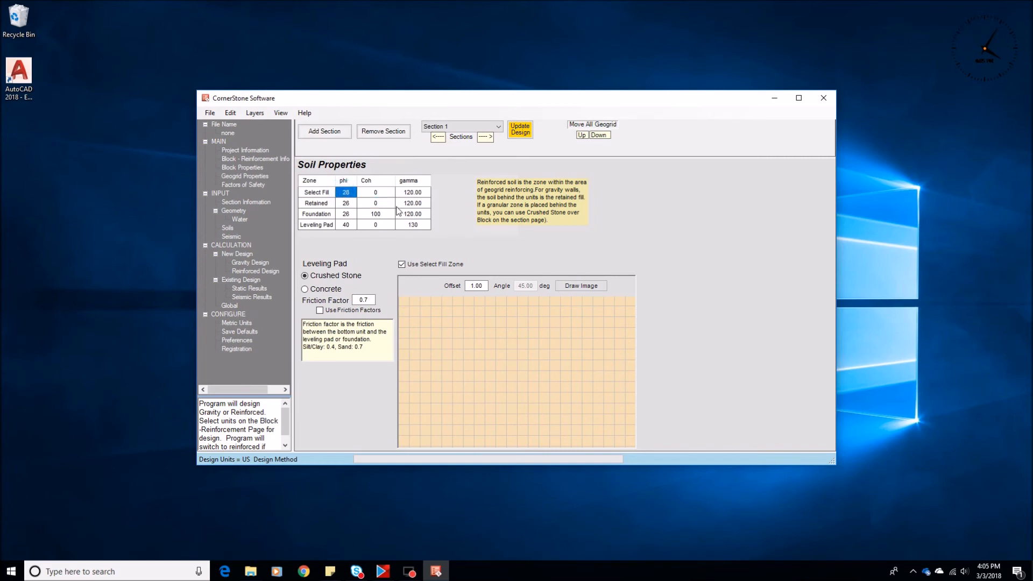
type("36")
left_click(577, 286)
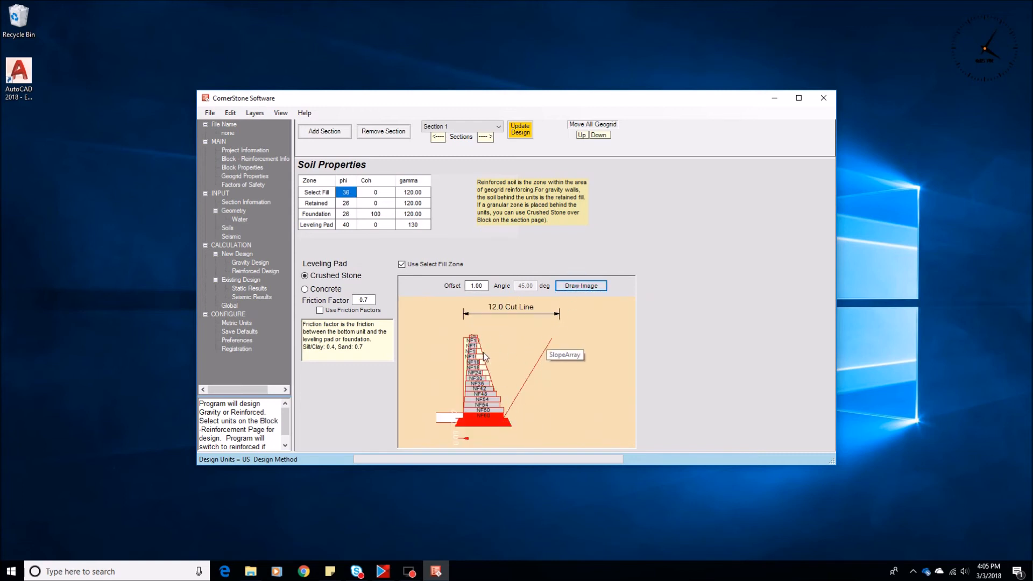
Step: Update the design and compare the static sliding and bearing results with the soil properties
left_click(239, 290)
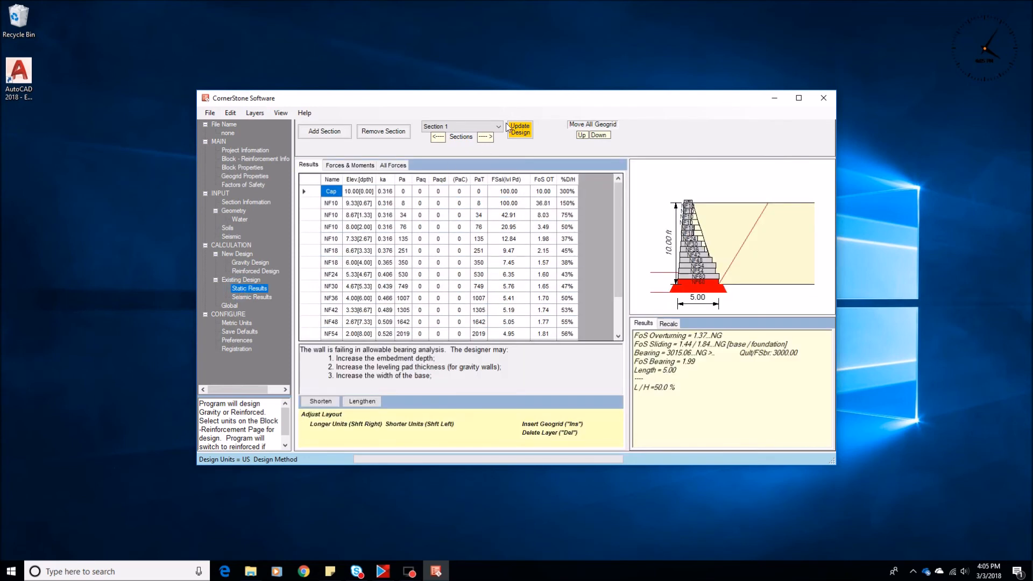
left_click(519, 129)
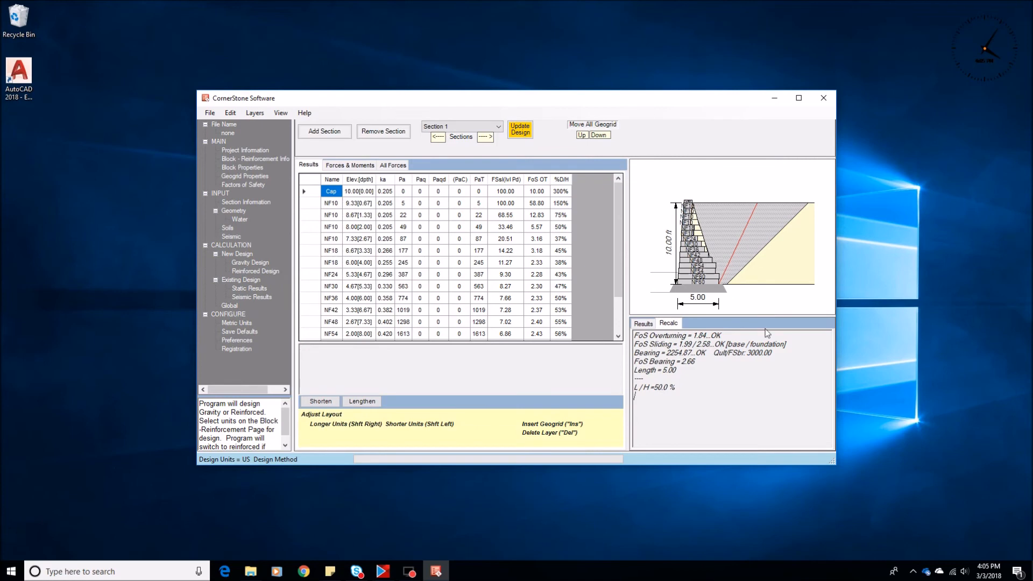
left_click_drag(782, 352, 634, 344)
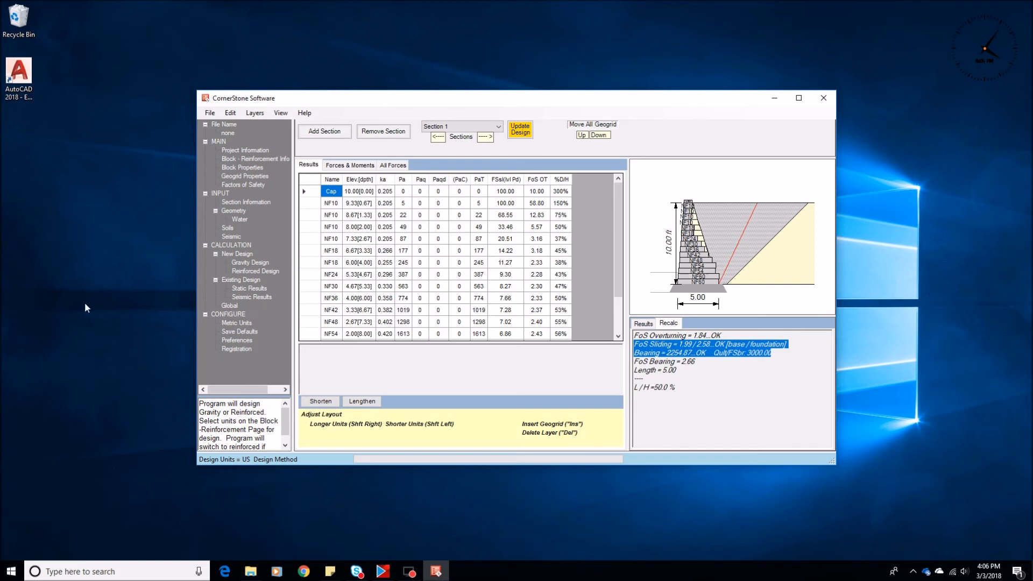
left_click(226, 228)
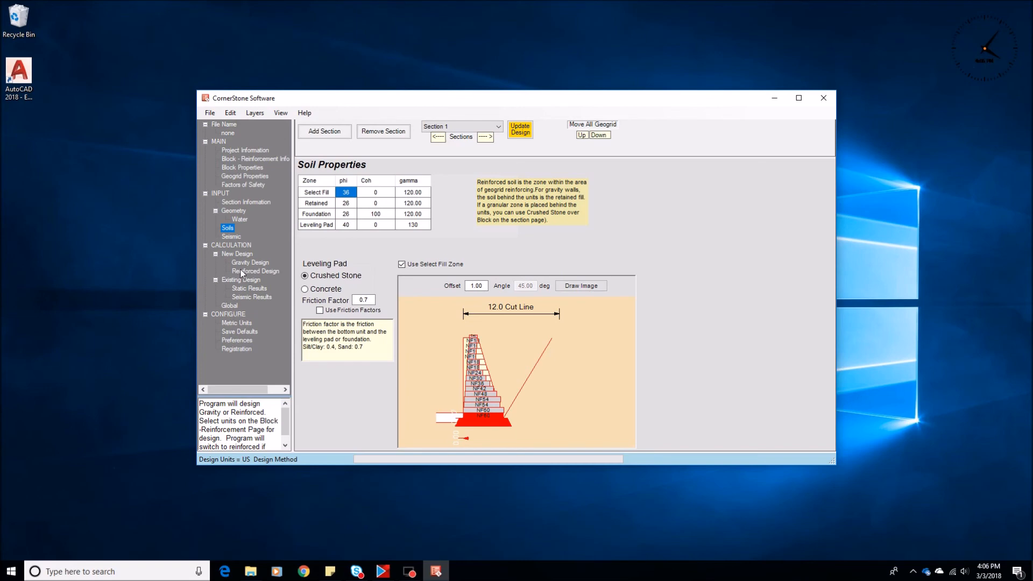
left_click(245, 289)
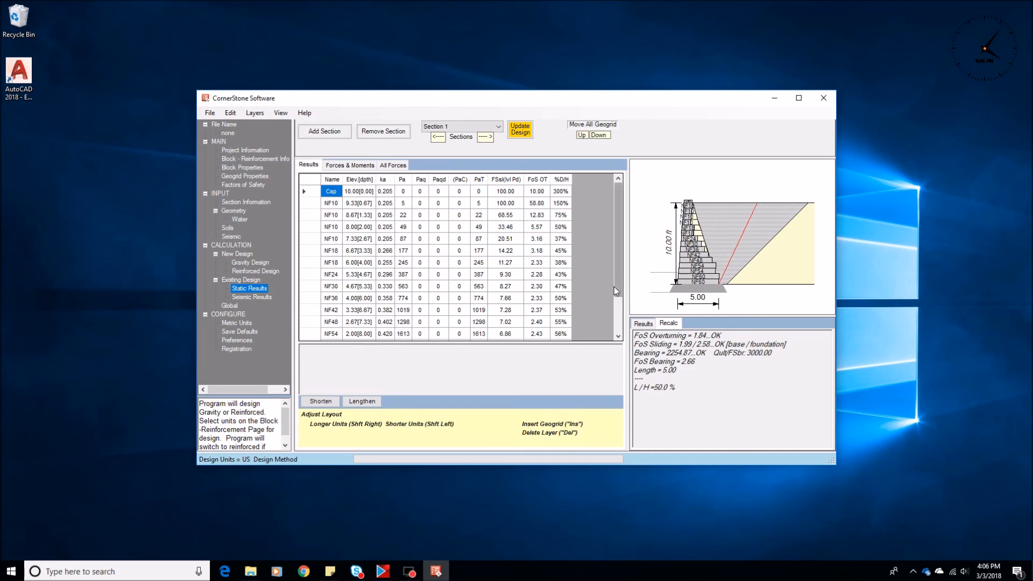
left_click(227, 228)
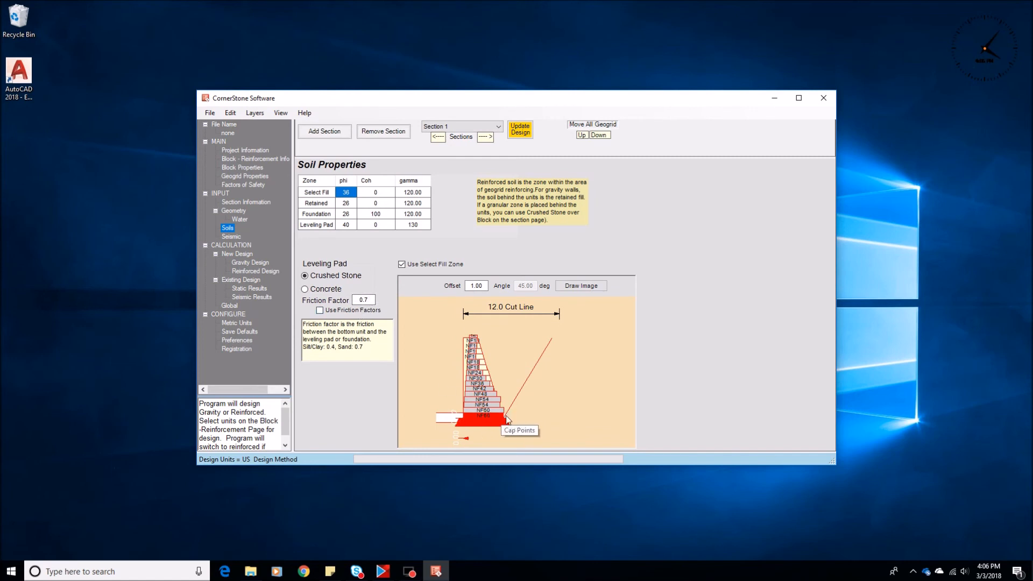
Step: Redraw the select fill image and turn on friction factors for the crushed stone leveling pad with factor 0.7
left_click(581, 286)
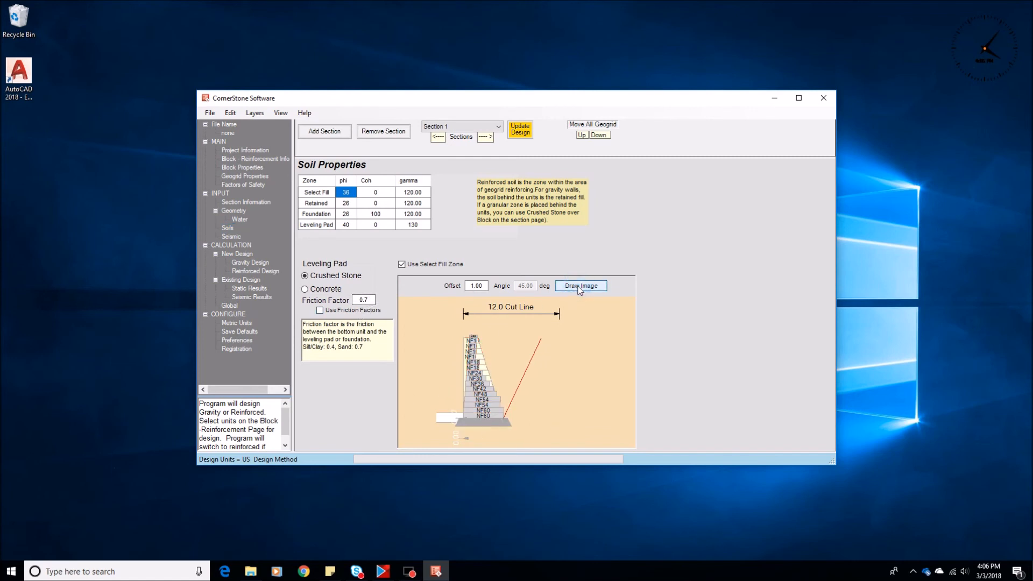
left_click(368, 299)
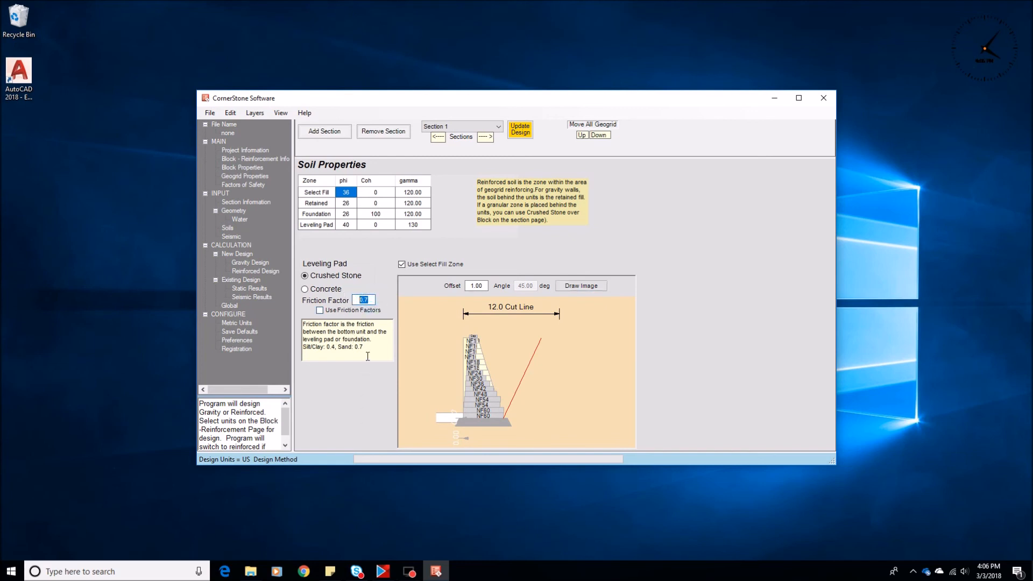
left_click_drag(361, 347, 337, 347)
left_click(320, 310)
Step: Update the design in the static results and highlight the factor of safety for sliding
left_click(249, 288)
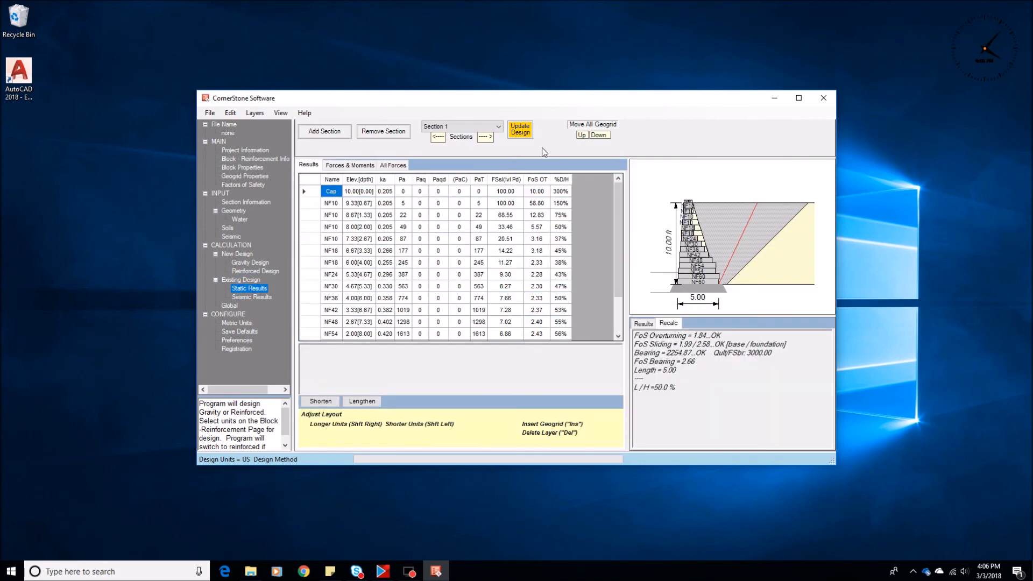
left_click(522, 133)
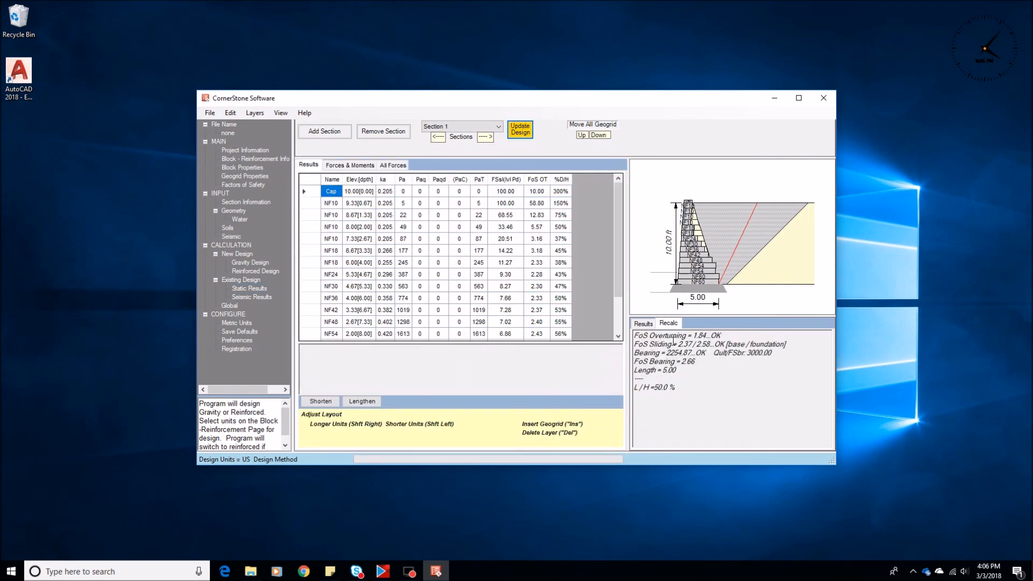
left_click_drag(786, 344, 634, 344)
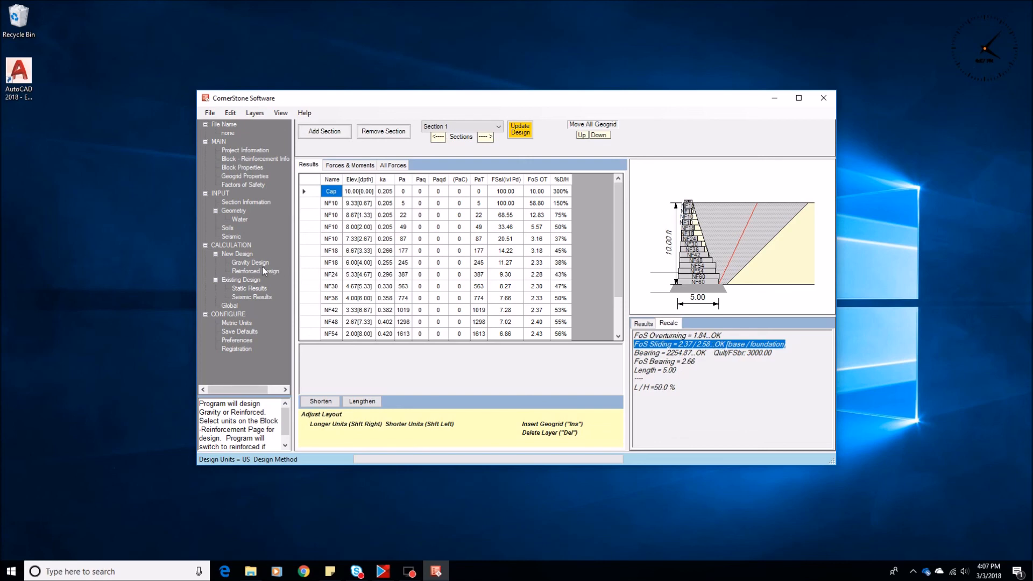
Step: Set the leveling pad friction factor to 0.4 in the soil properties
left_click(228, 228)
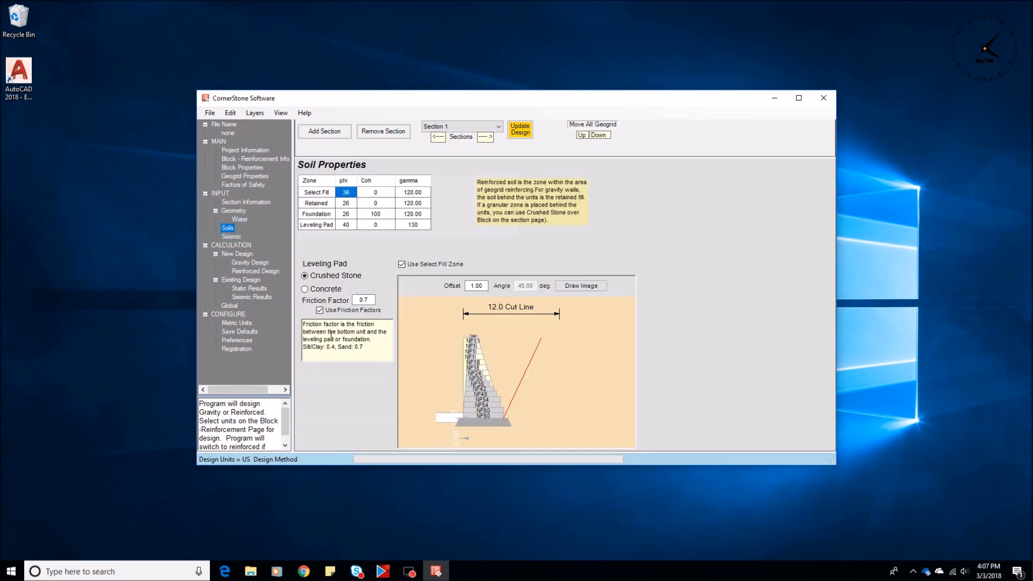
left_click_drag(312, 347, 334, 347)
left_click(364, 300)
type("0.4")
Step: Update the static results design again and highlight the sliding factor of safety line
left_click(249, 290)
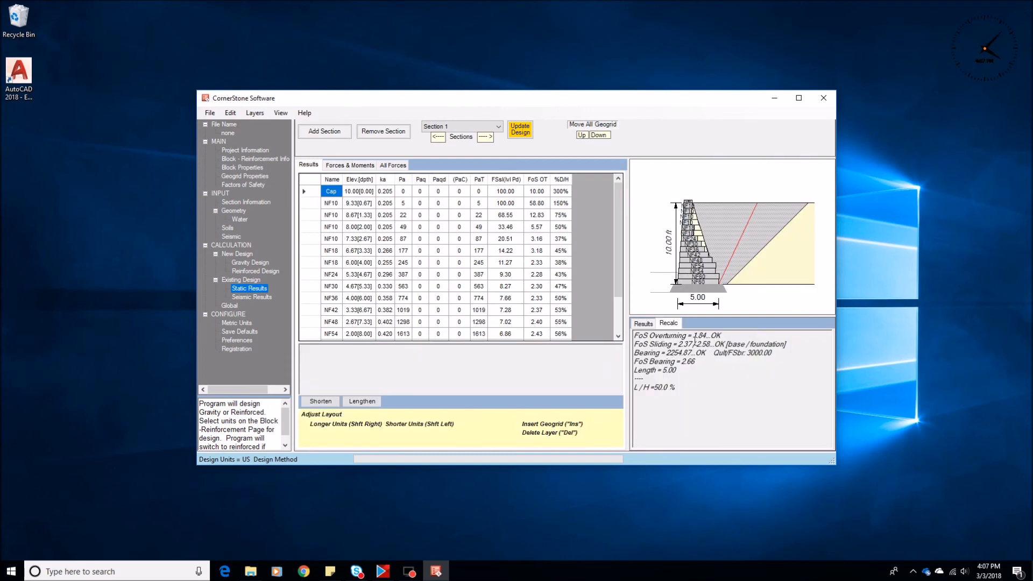
left_click(519, 133)
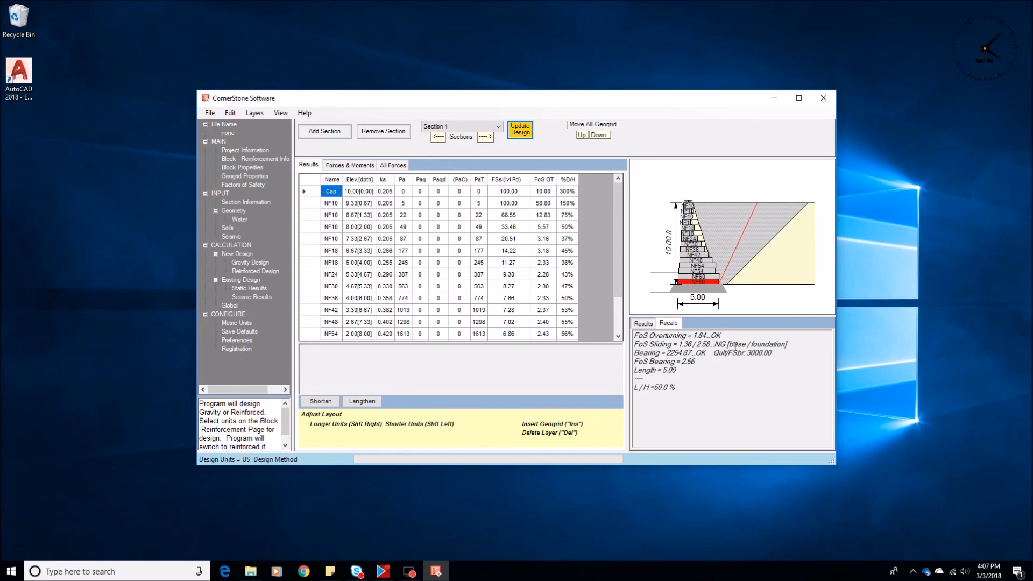
left_click_drag(794, 343, 631, 347)
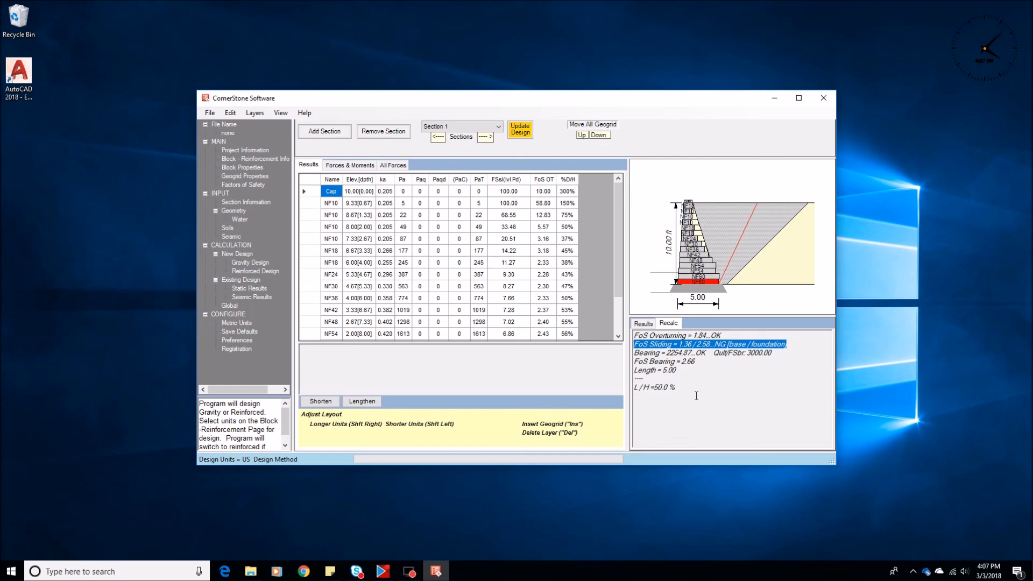
Step: Turn off the select fill zone and the friction factors, view the gravity design, and return to the soil properties
left_click(228, 227)
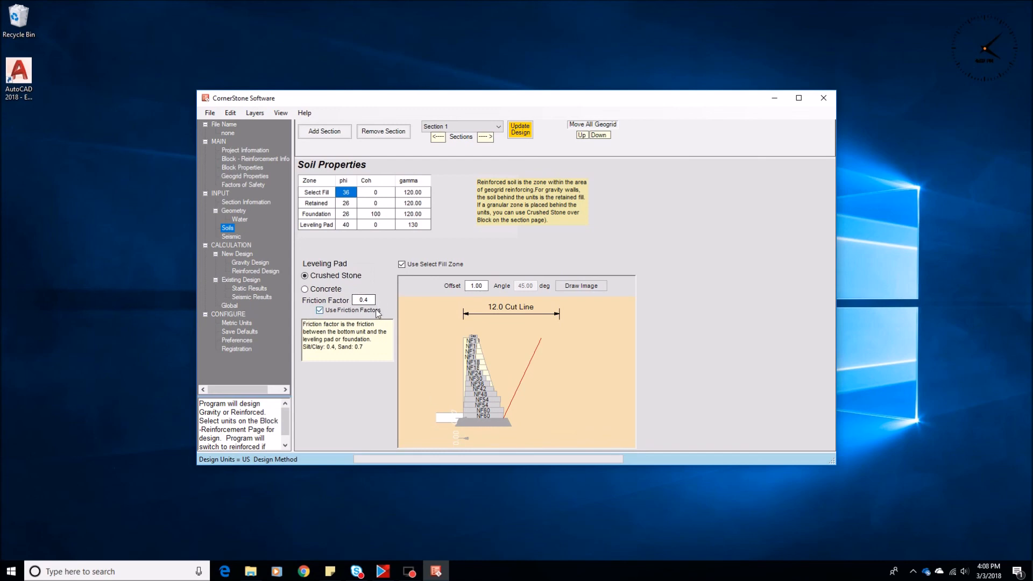
left_click(402, 264)
left_click(319, 311)
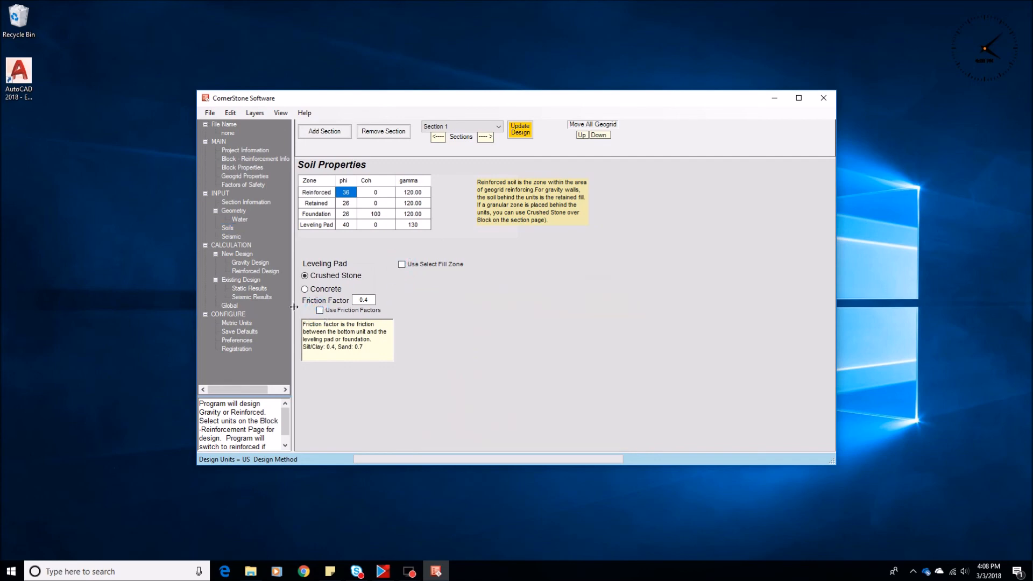
left_click(250, 263)
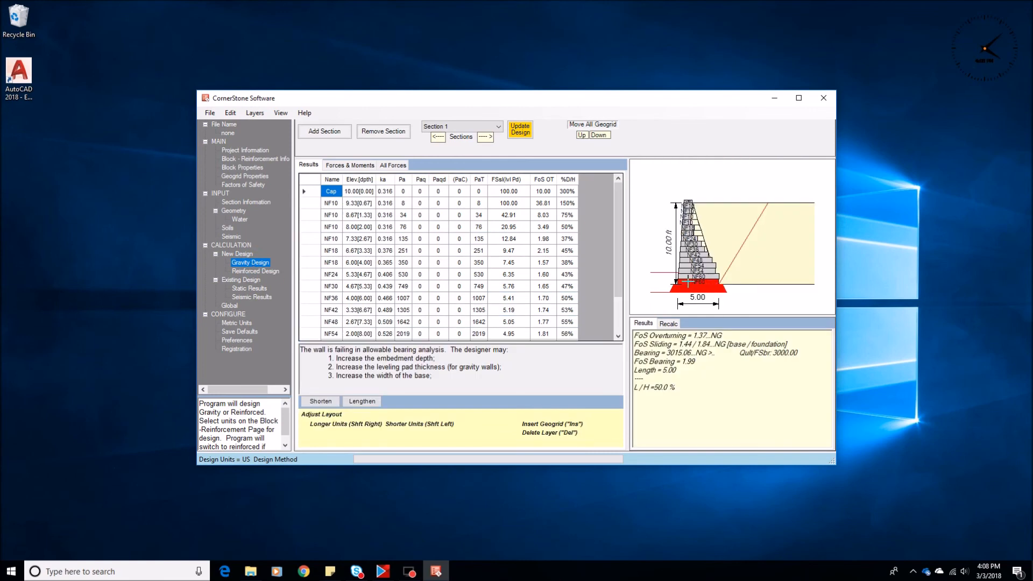
left_click(229, 228)
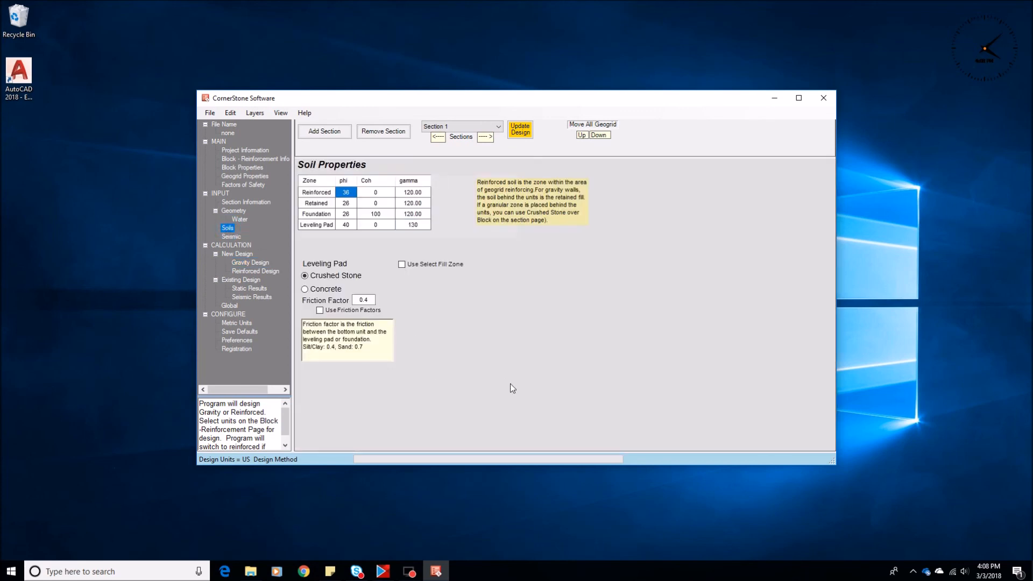